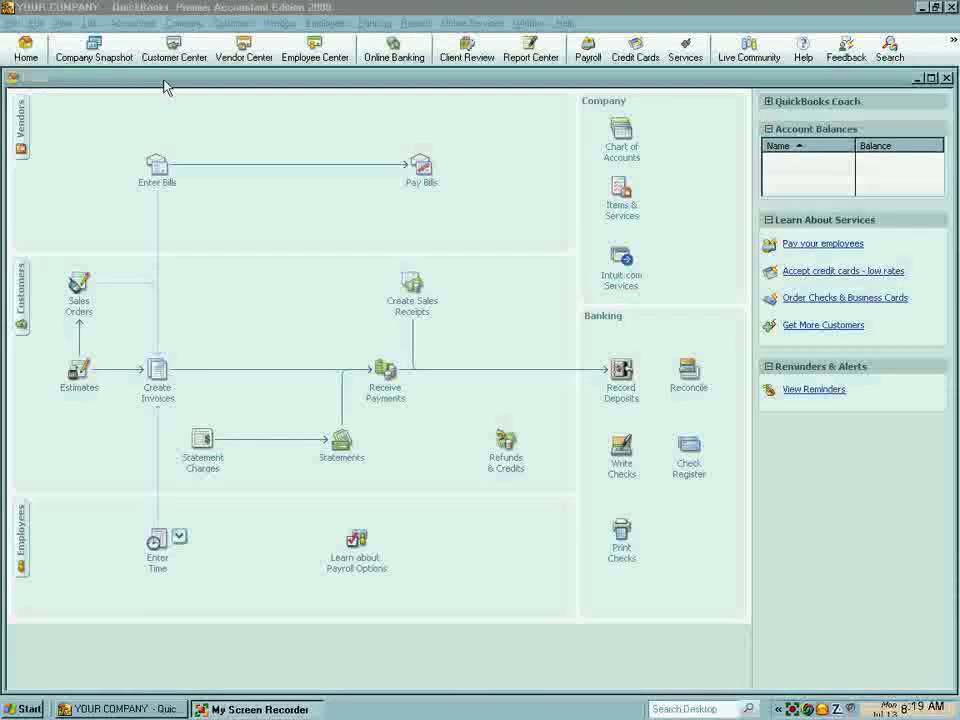
click(91, 24)
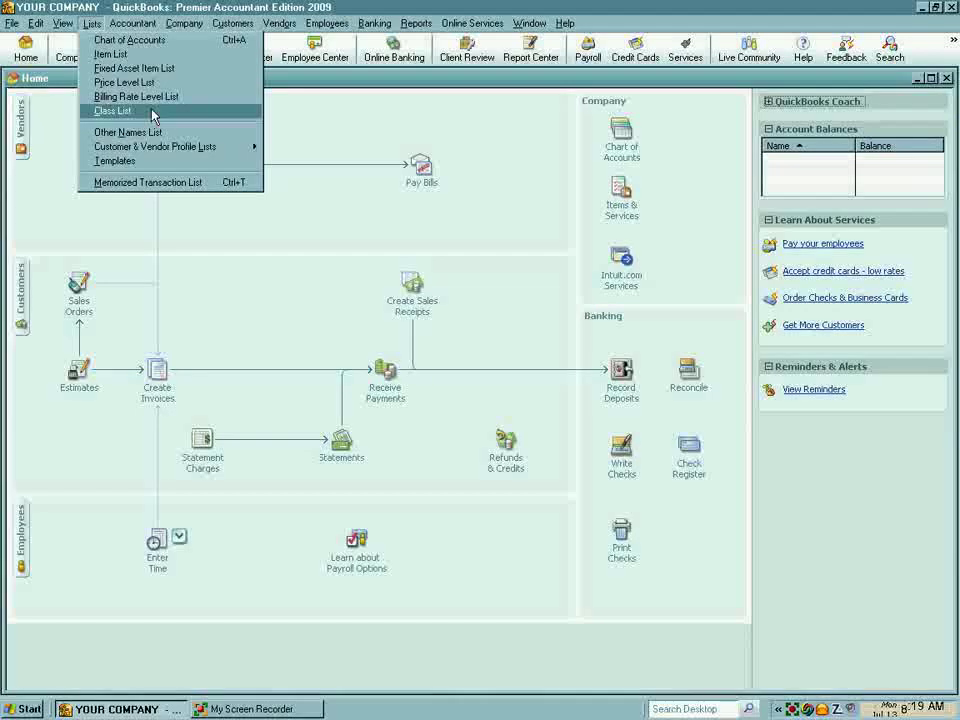
click(154, 116)
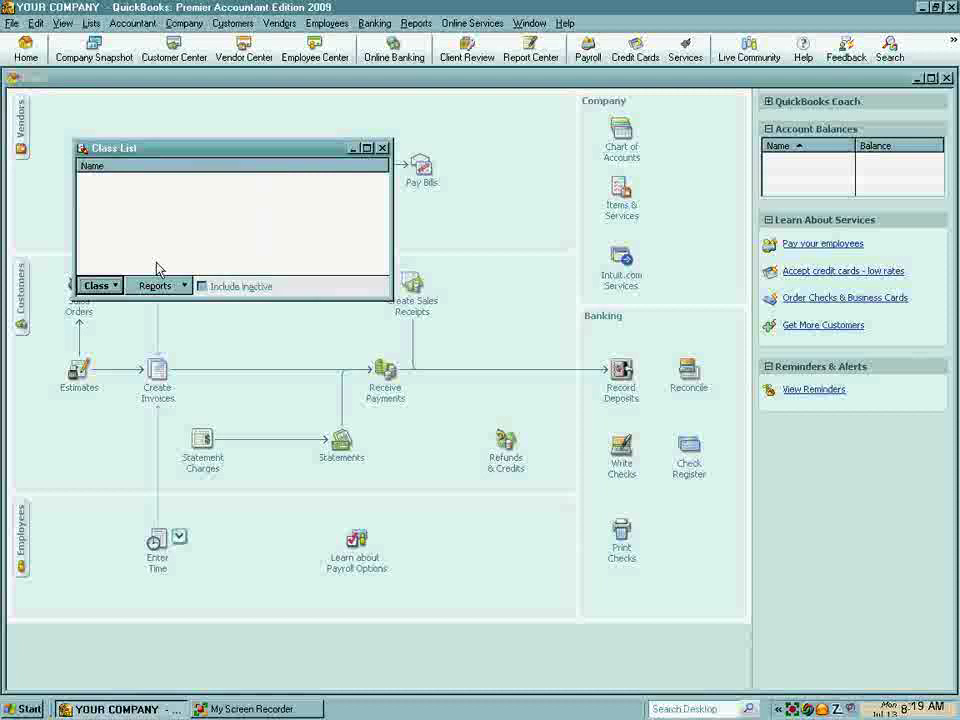
click(110, 286)
click(123, 304)
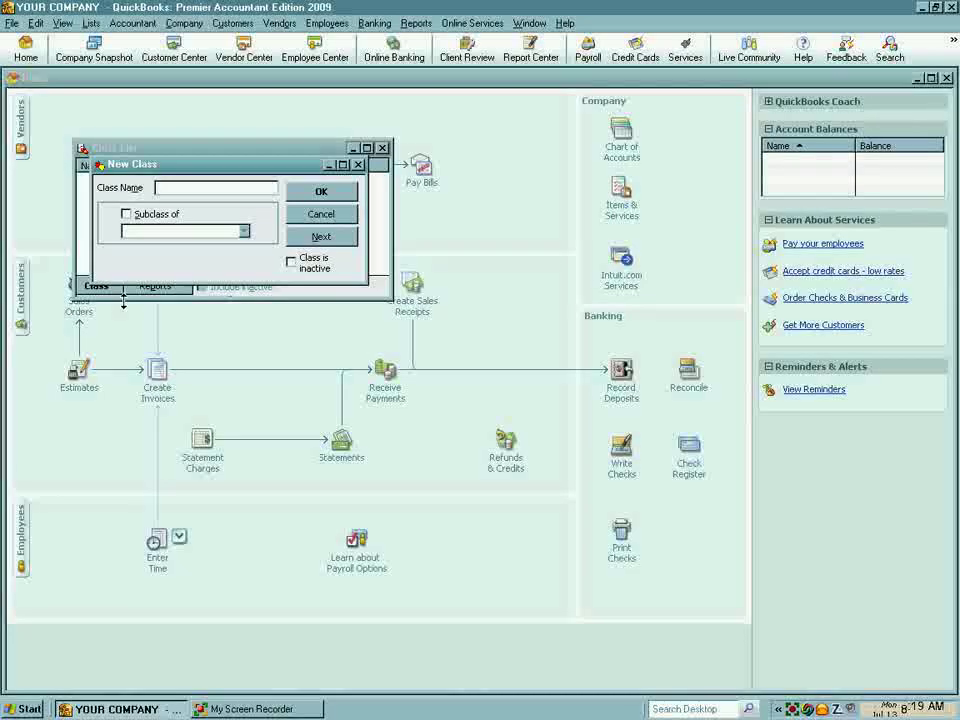
text(777)
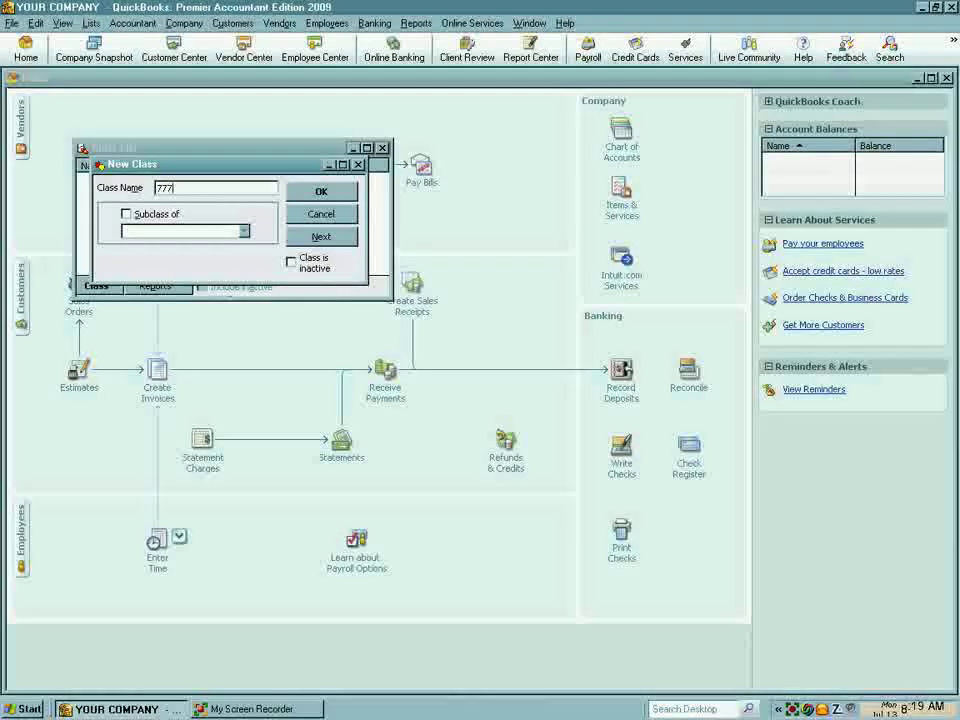
text(8 Archdale)
click(338, 192)
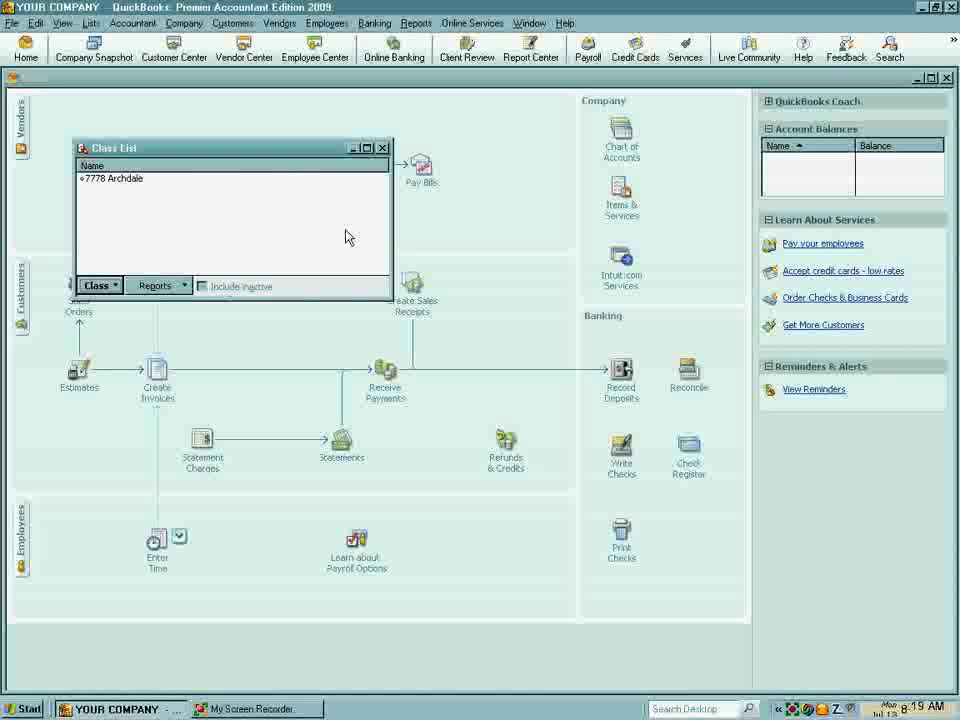
click(118, 287)
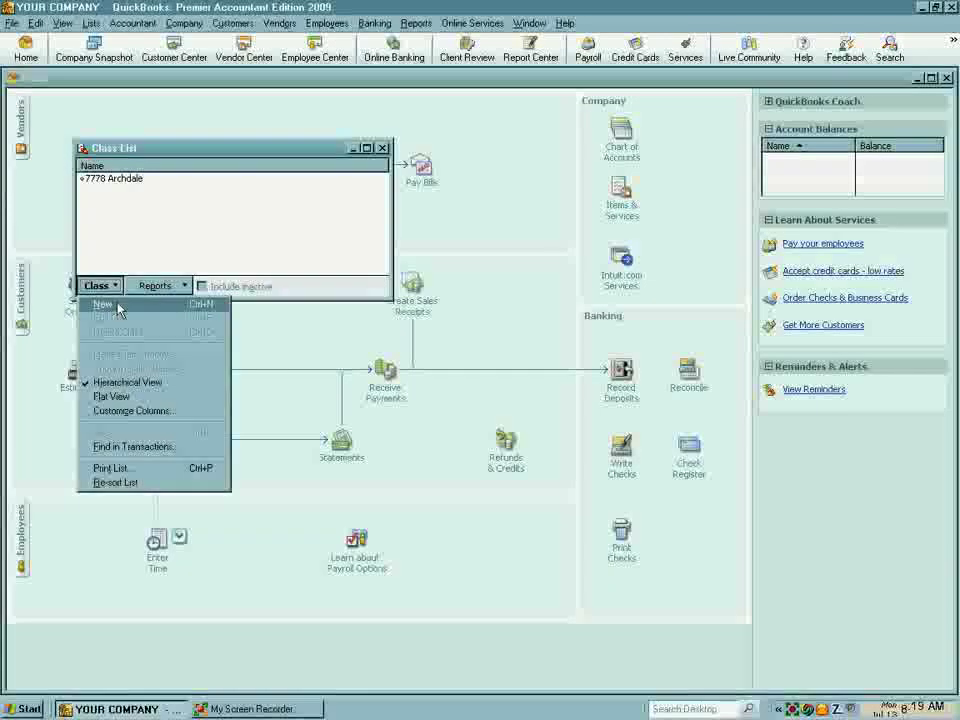
click(119, 307)
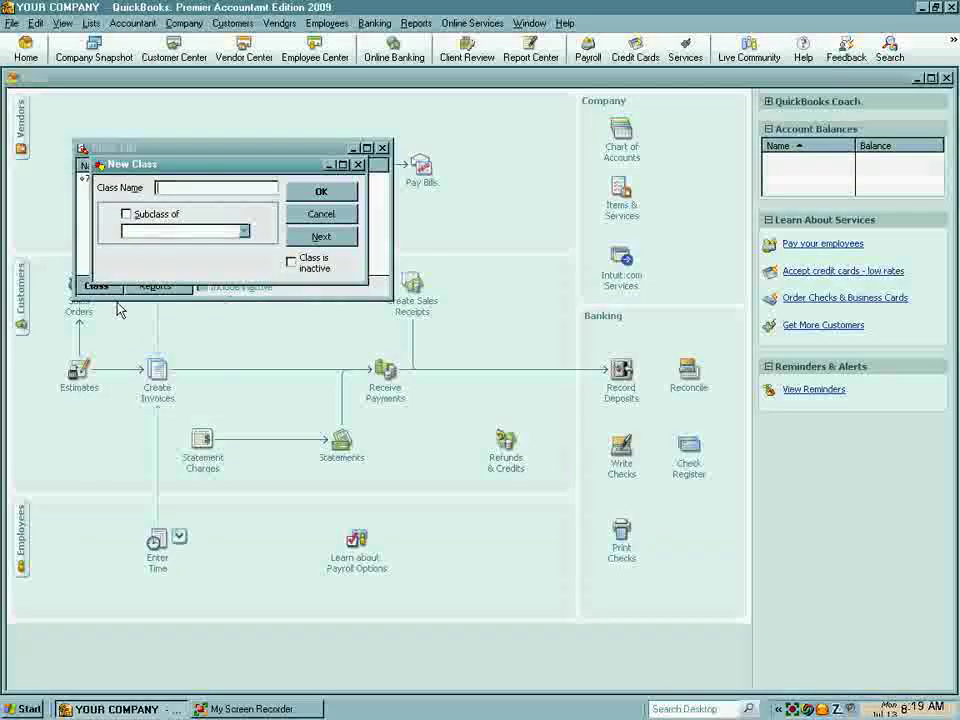
text(1001)
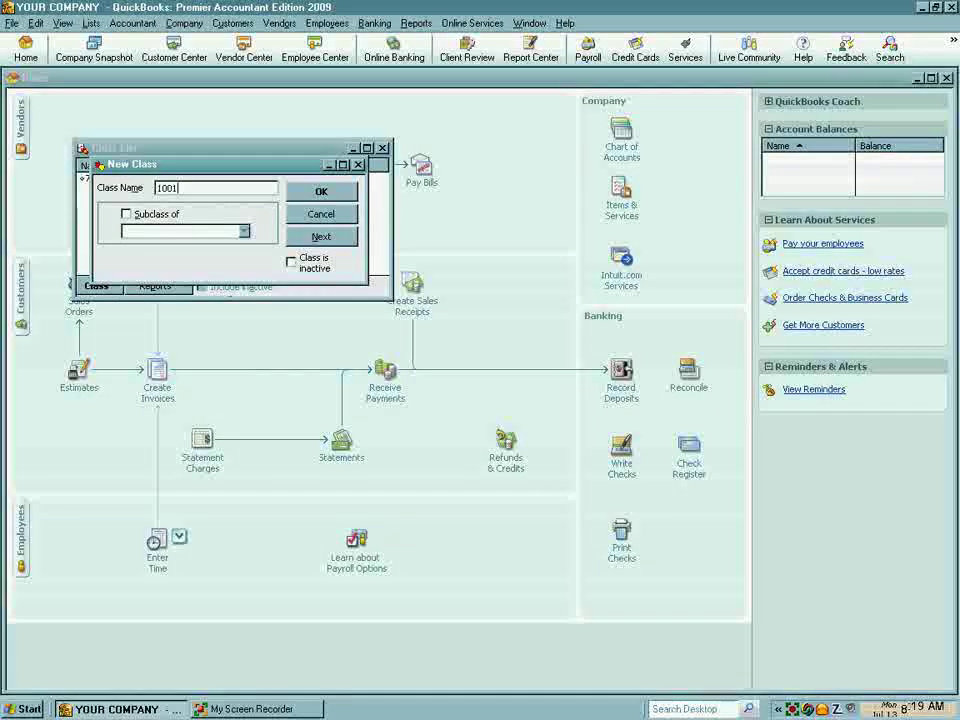
text(2 Hart)
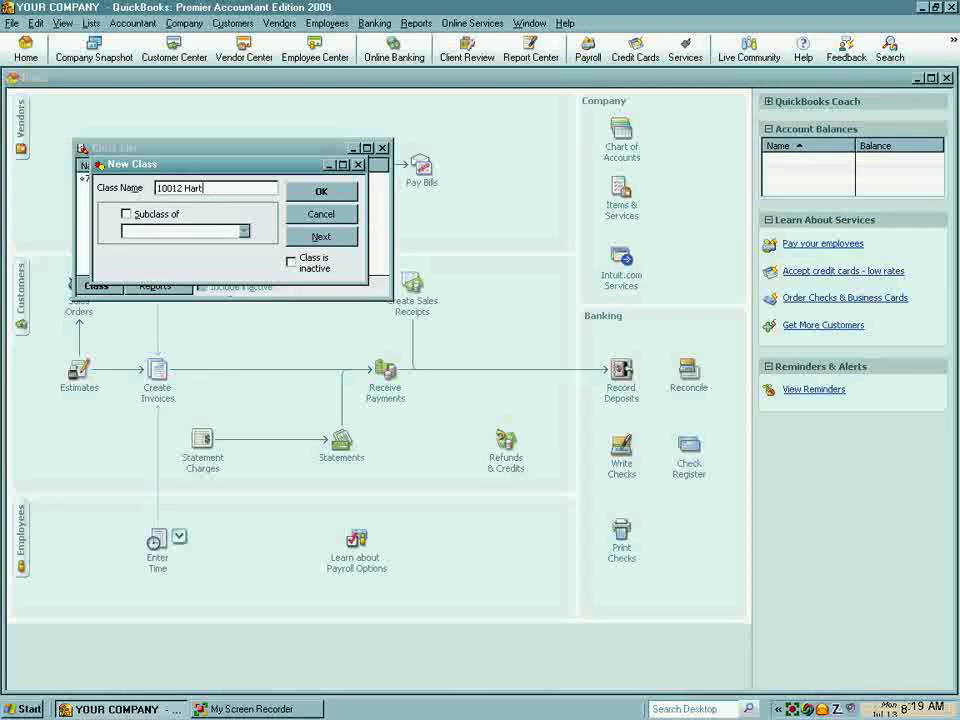
text(well Street)
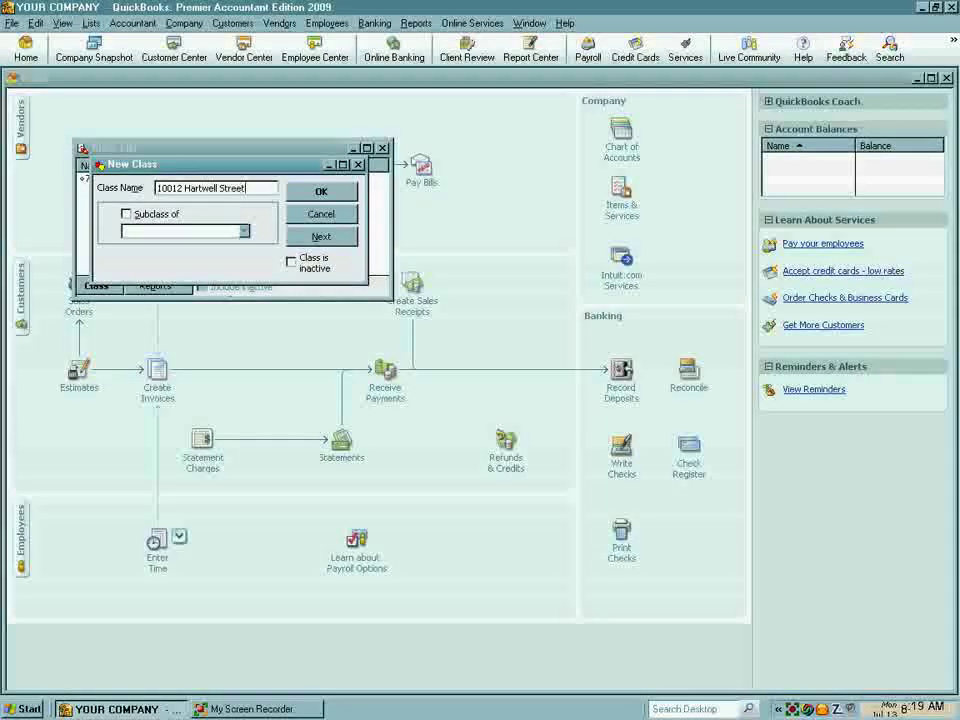
key(Return)
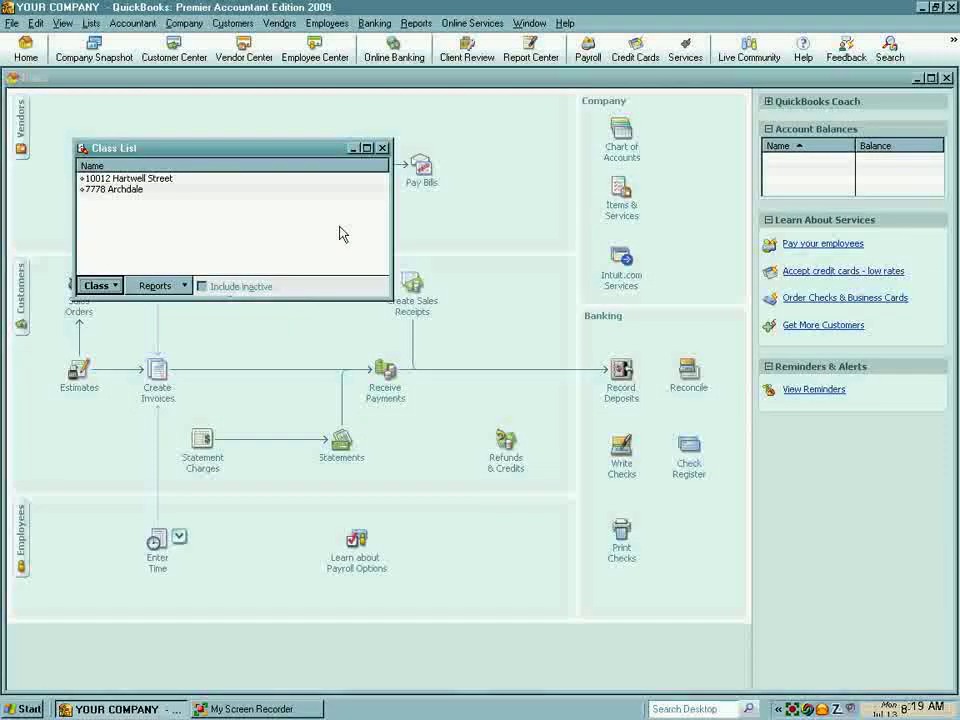
Step: Create a new top-level class named ROSEWOOD APARTMENTS
click(119, 287)
click(103, 305)
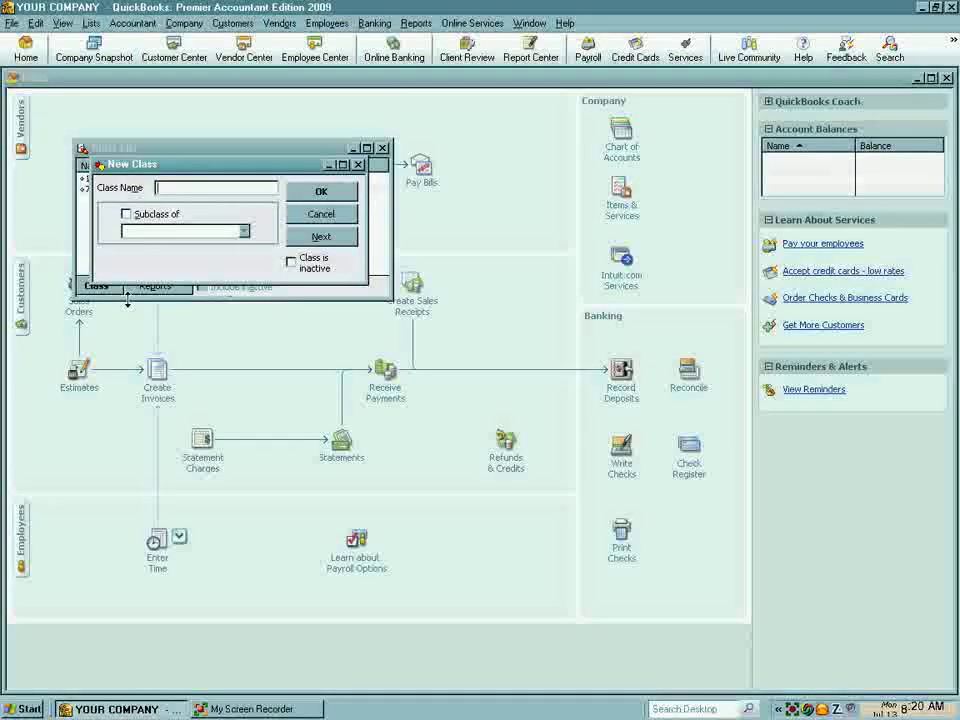
text(ROSE)
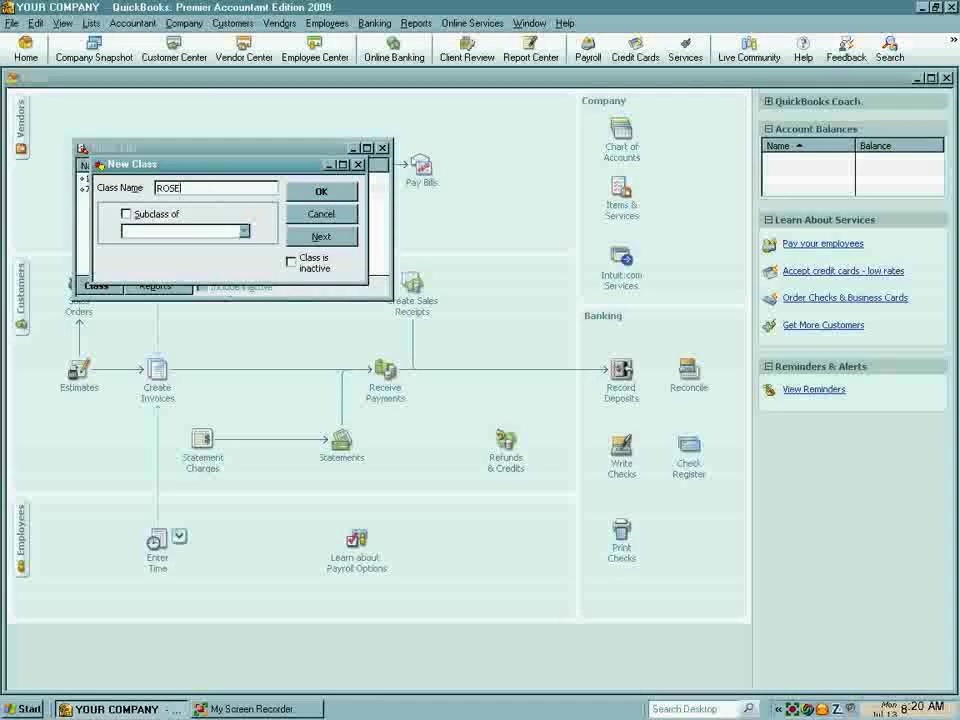
text(WOOD APARTMENTS)
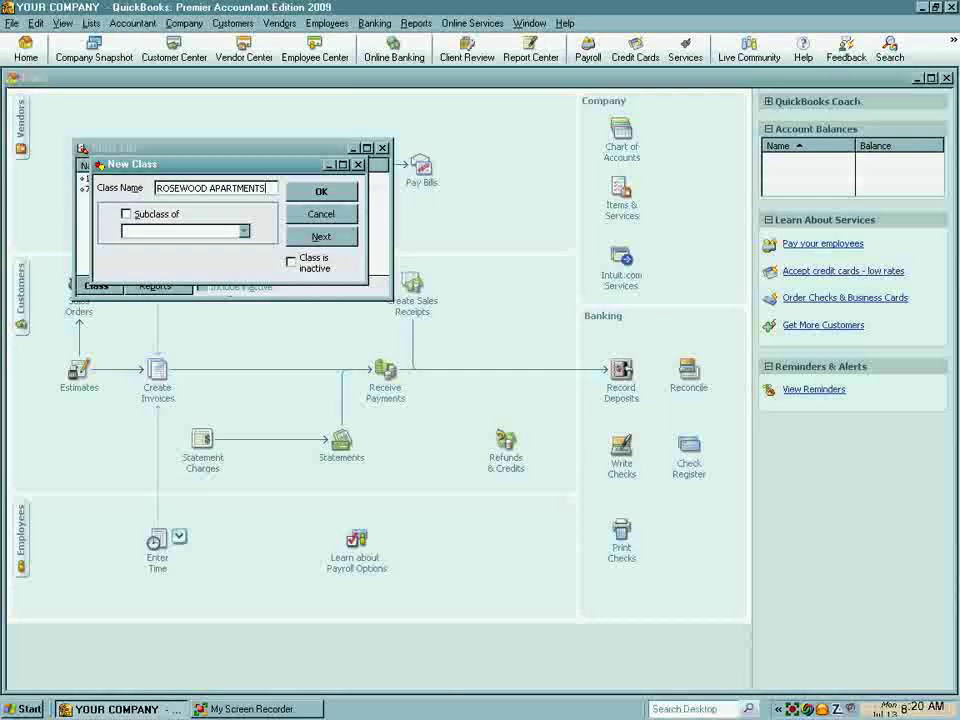
click(322, 193)
click(317, 231)
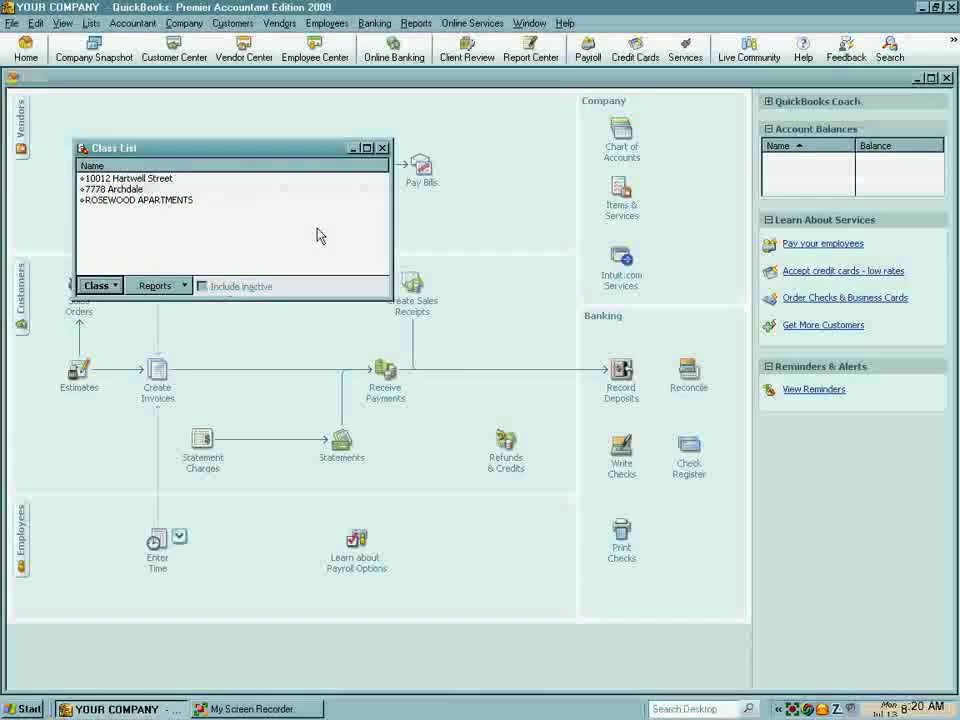
Step: Create a class named Unit as a subclass of ROSEWOOD APARTMENTS
click(96, 286)
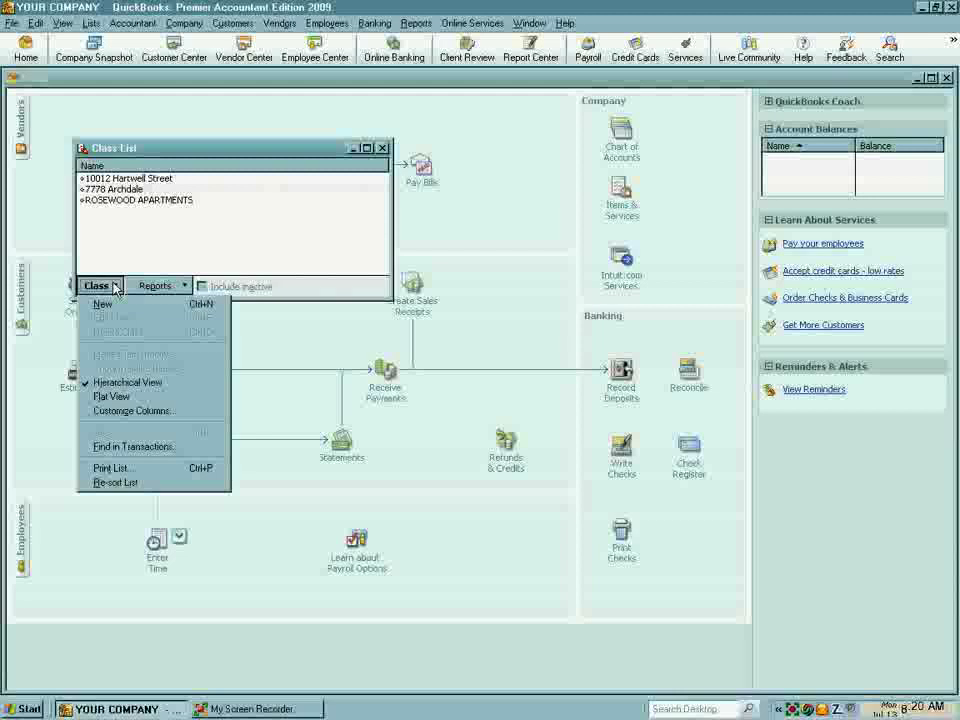
click(117, 305)
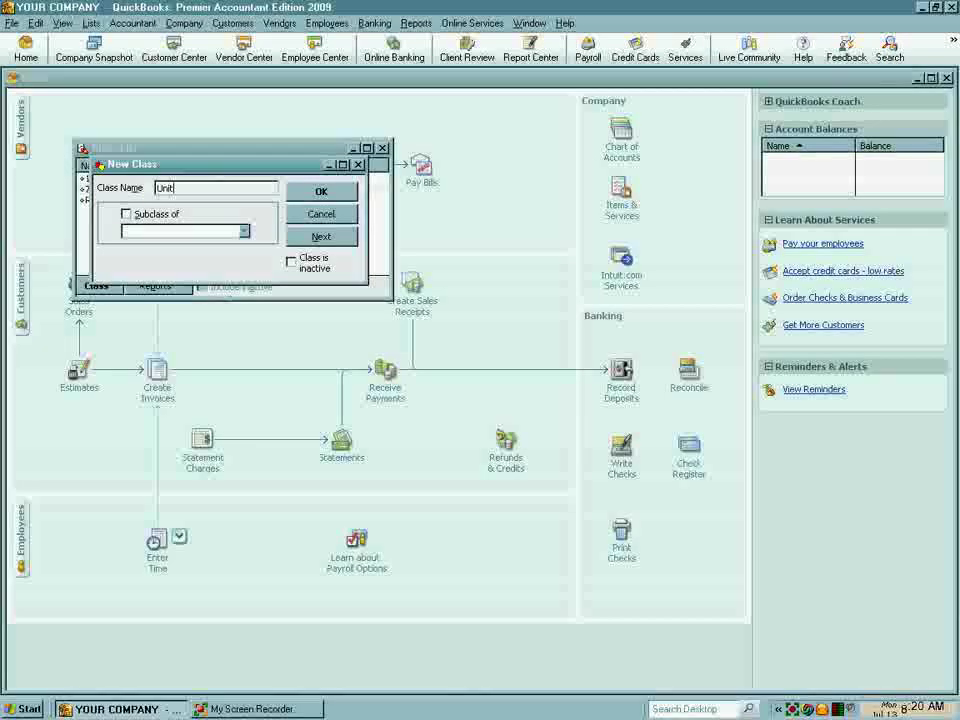
click(126, 214)
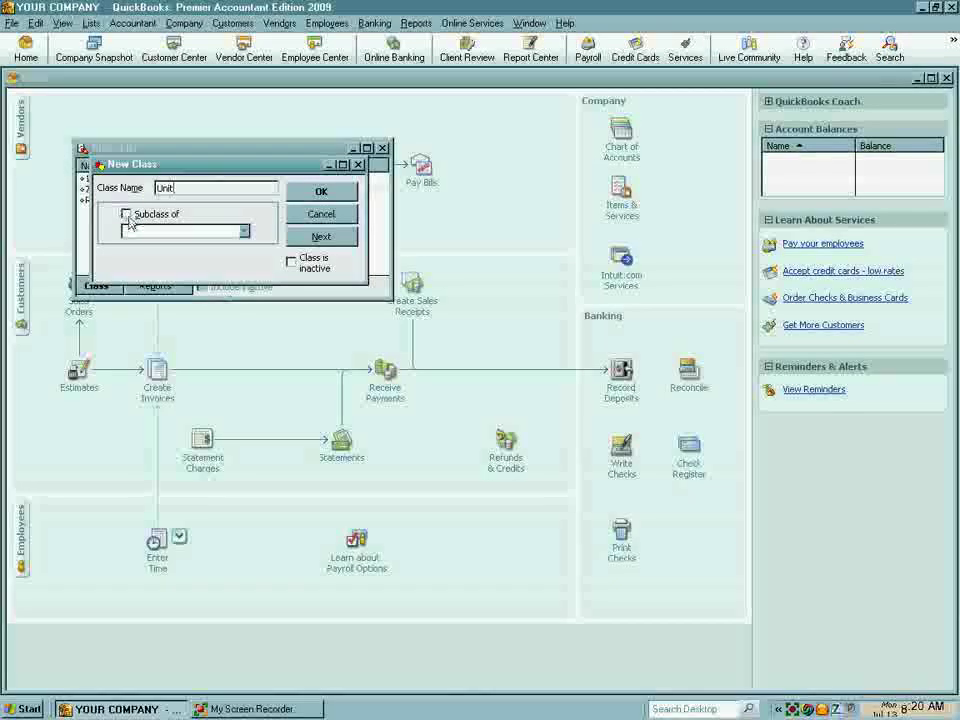
click(244, 231)
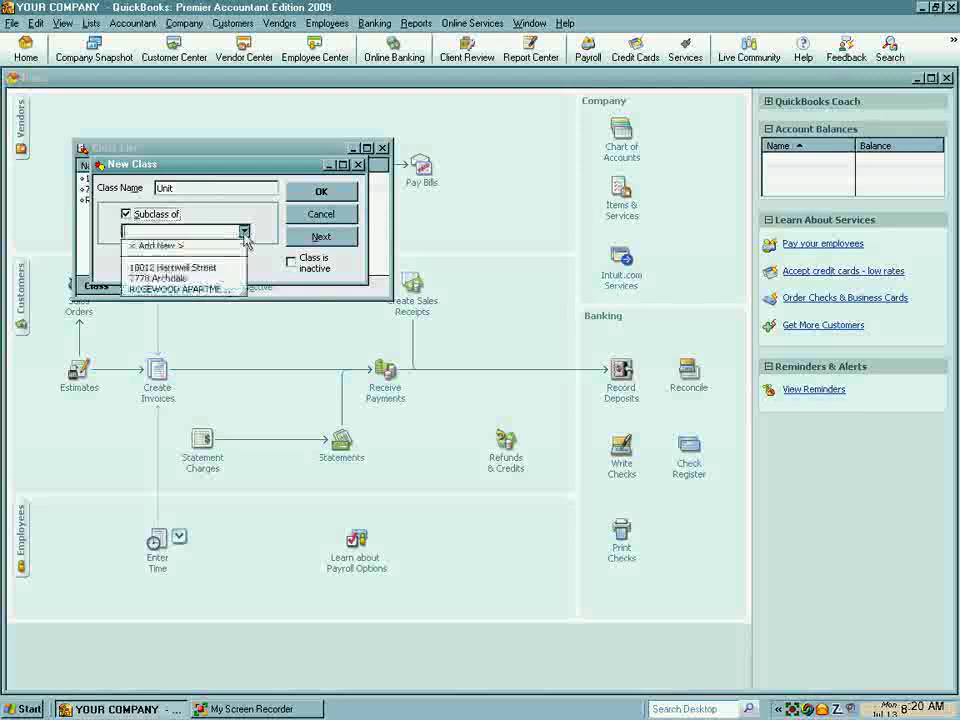
click(208, 289)
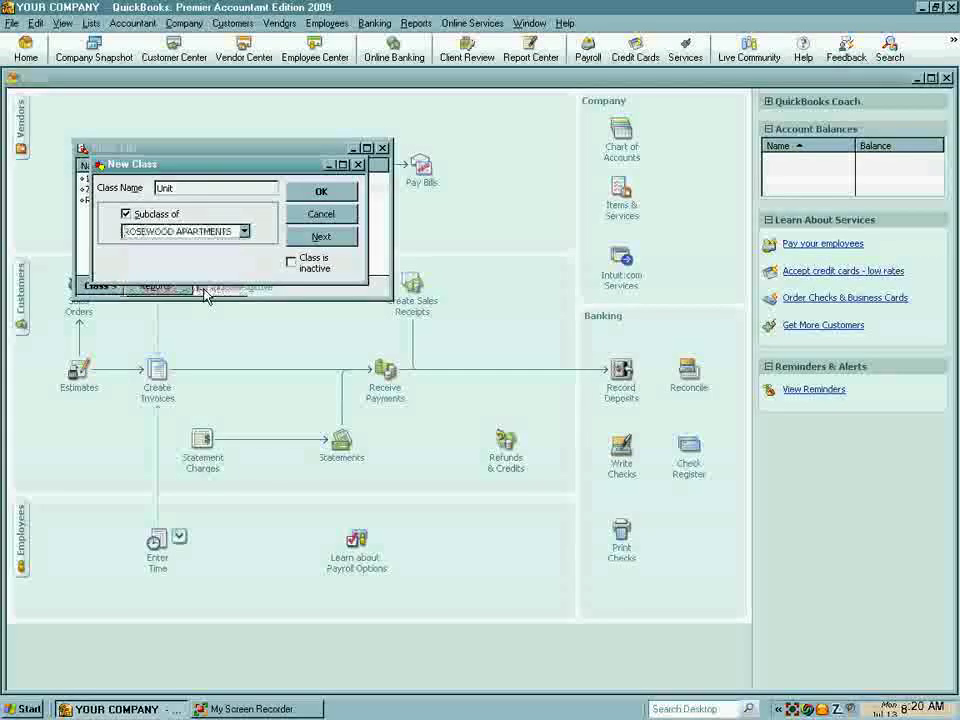
click(316, 193)
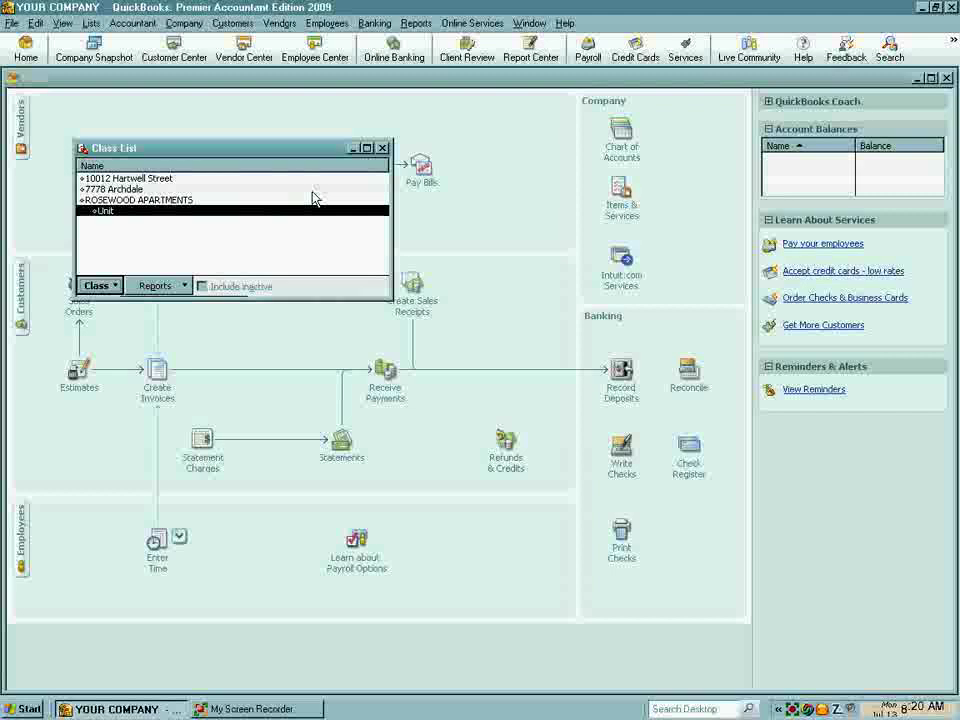
Step: Rename the Unit subclass under ROSEWOOD APARTMENTS to Unit 1
click(103, 212)
double_click(90, 212)
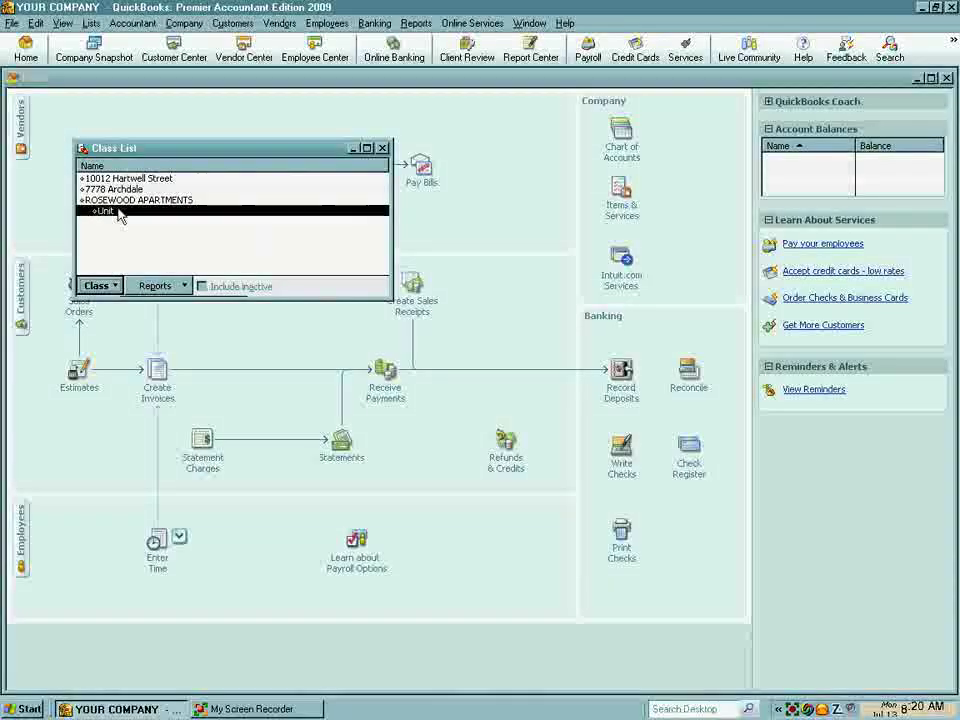
click(186, 189)
text(II)
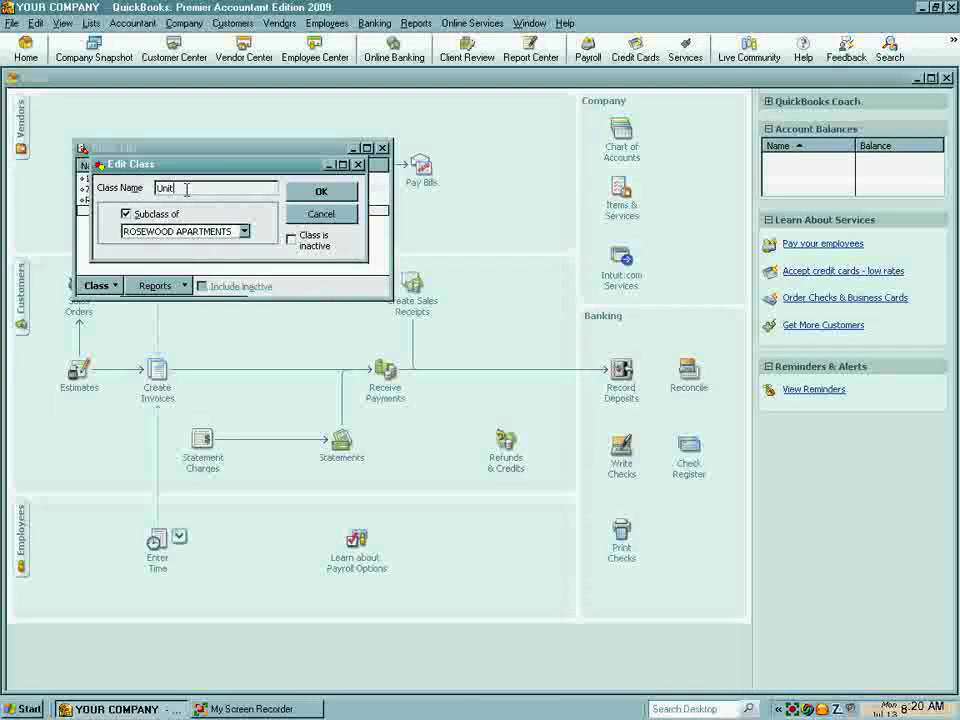
click(316, 191)
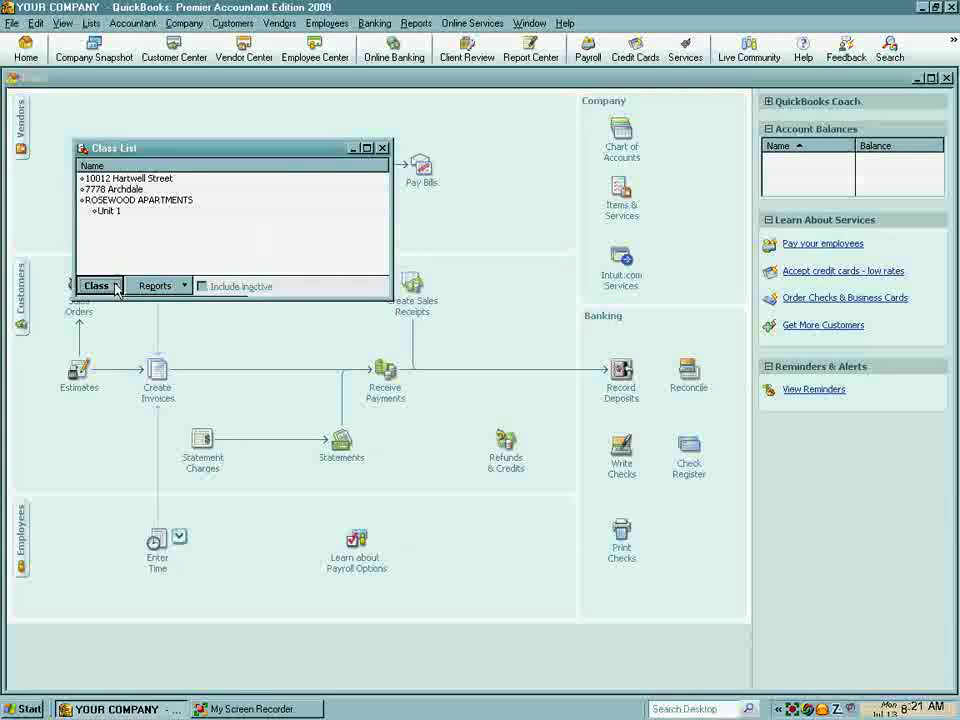
Step: Create Unit 2 as a subclass of ROSEWOOD APARTMENTS
click(100, 286)
click(122, 308)
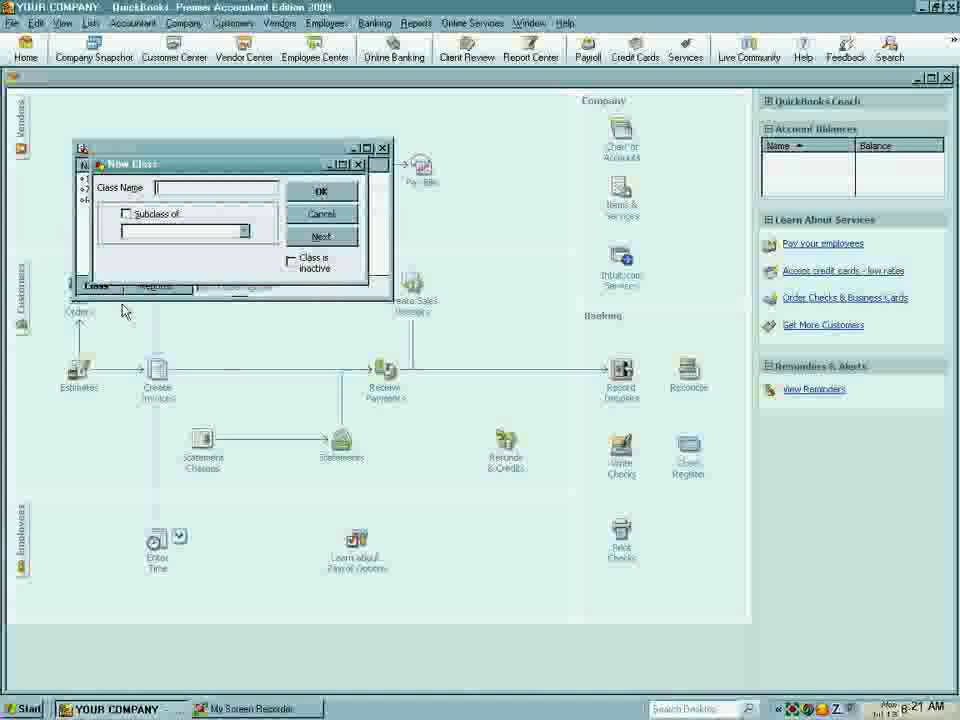
text(Unit 2)
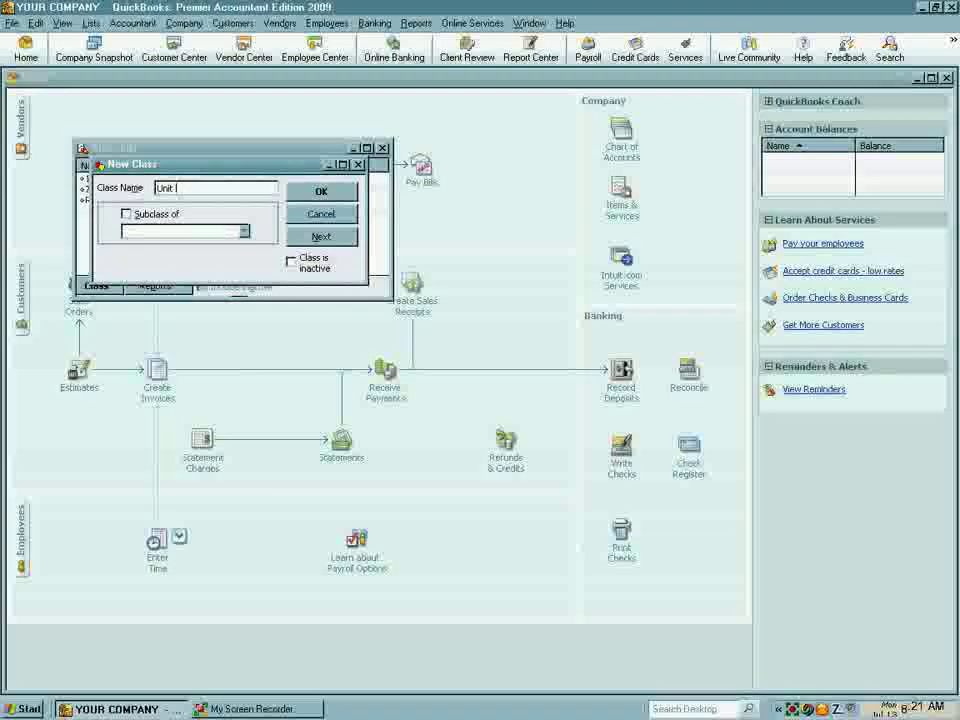
click(125, 214)
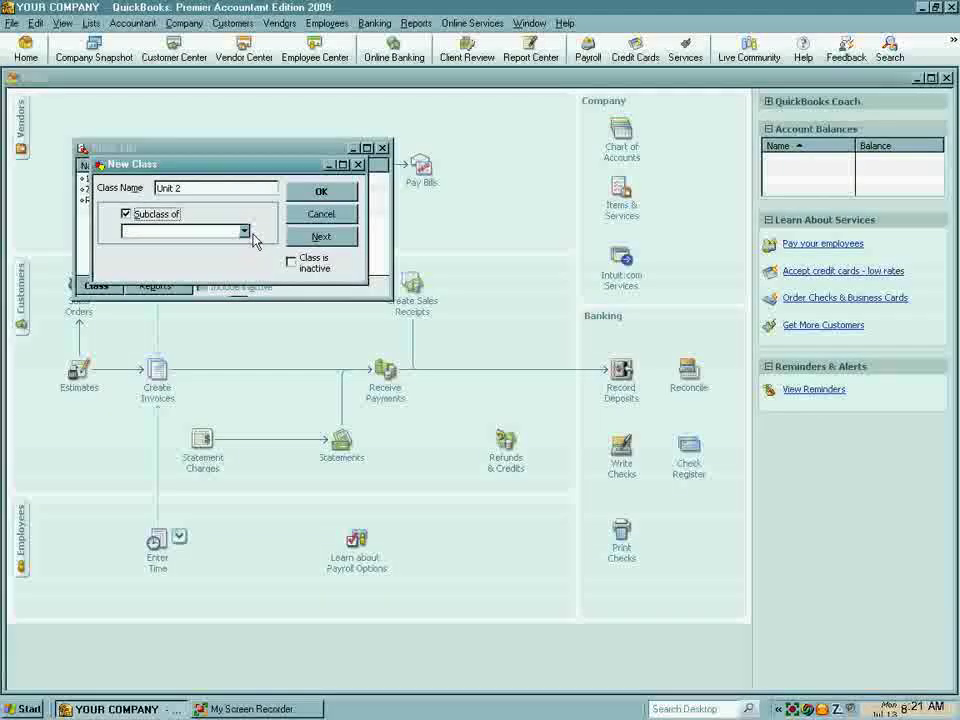
click(185, 231)
click(200, 289)
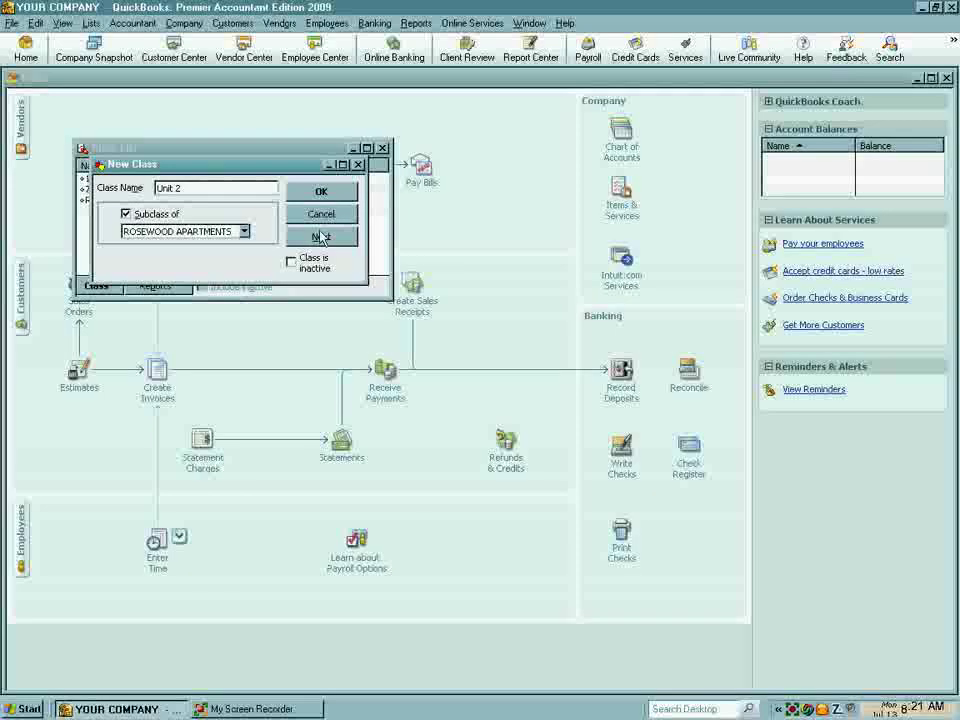
click(322, 193)
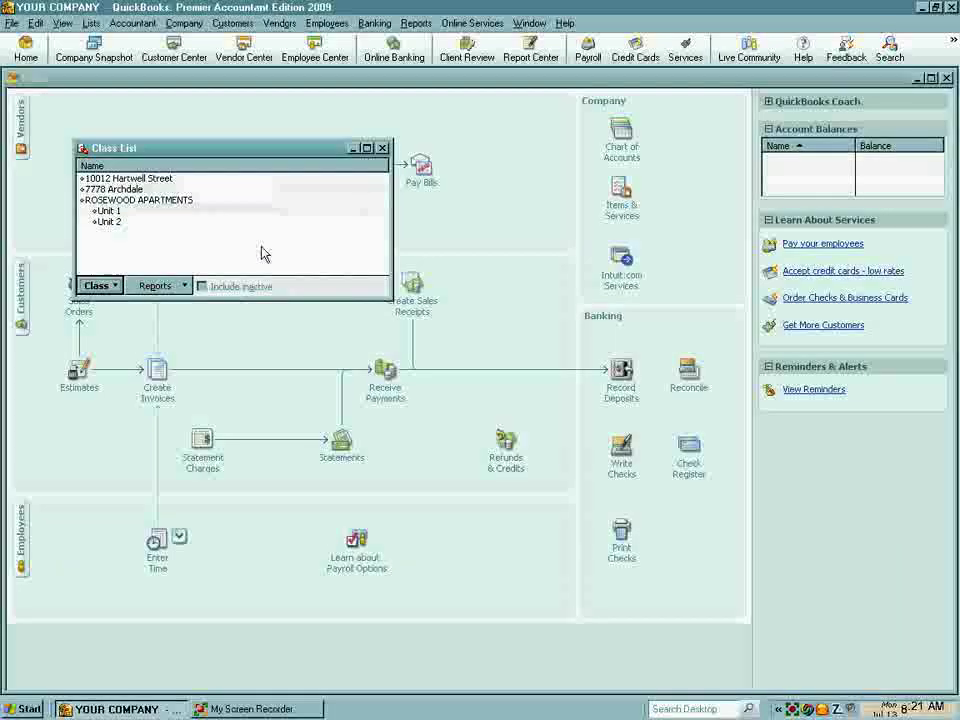
Step: Create Unit 3 as a subclass of ROSEWOOD APARTMENTS
click(115, 287)
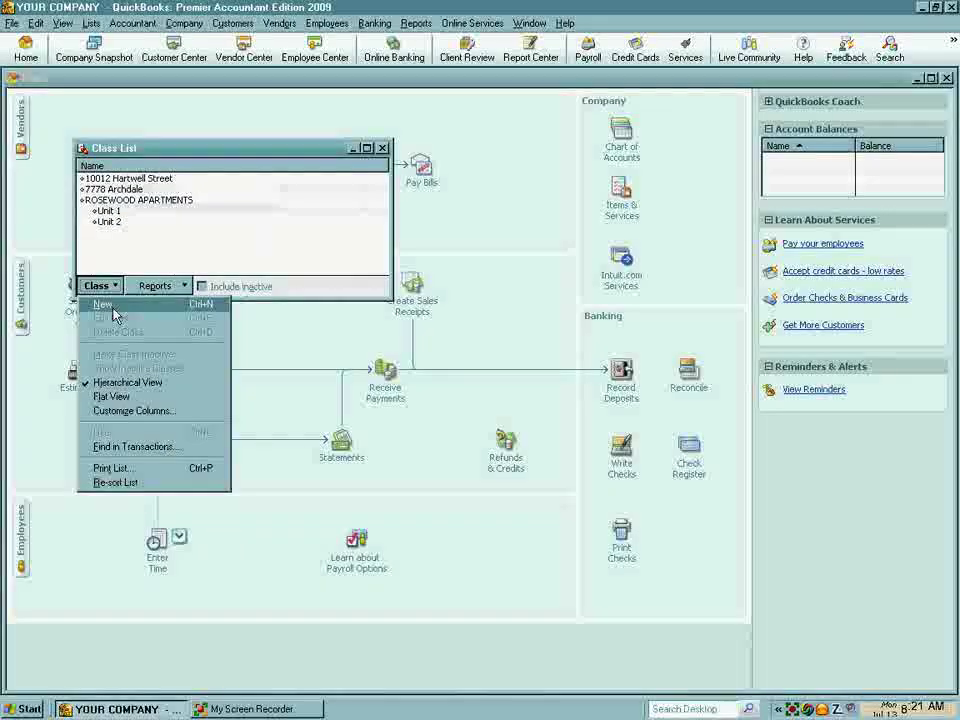
click(86, 311)
text(Unit 3)
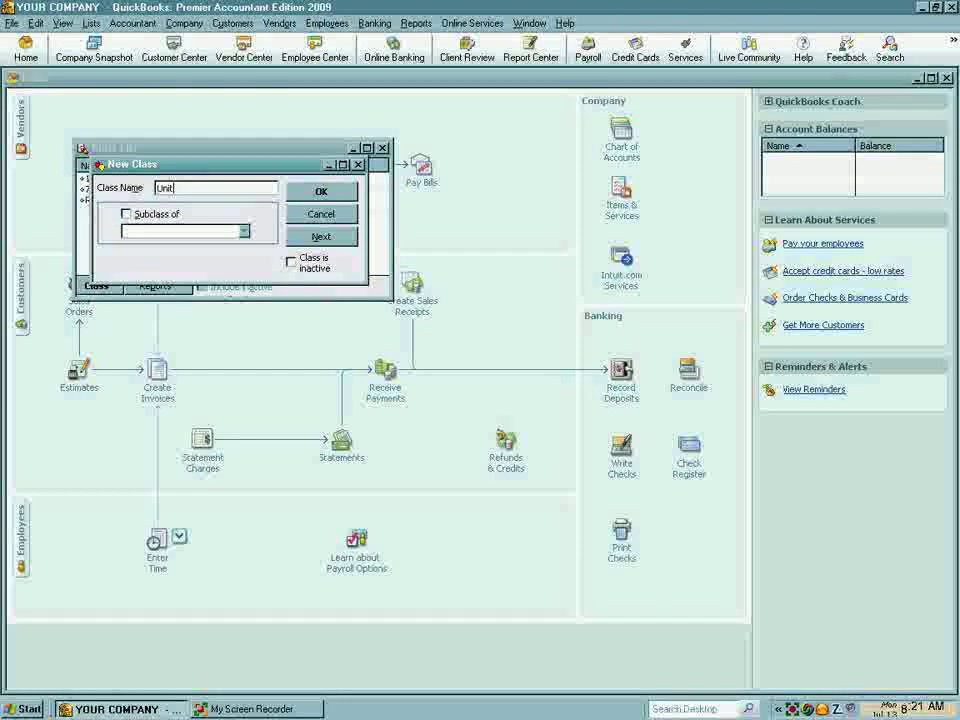
click(126, 214)
click(244, 233)
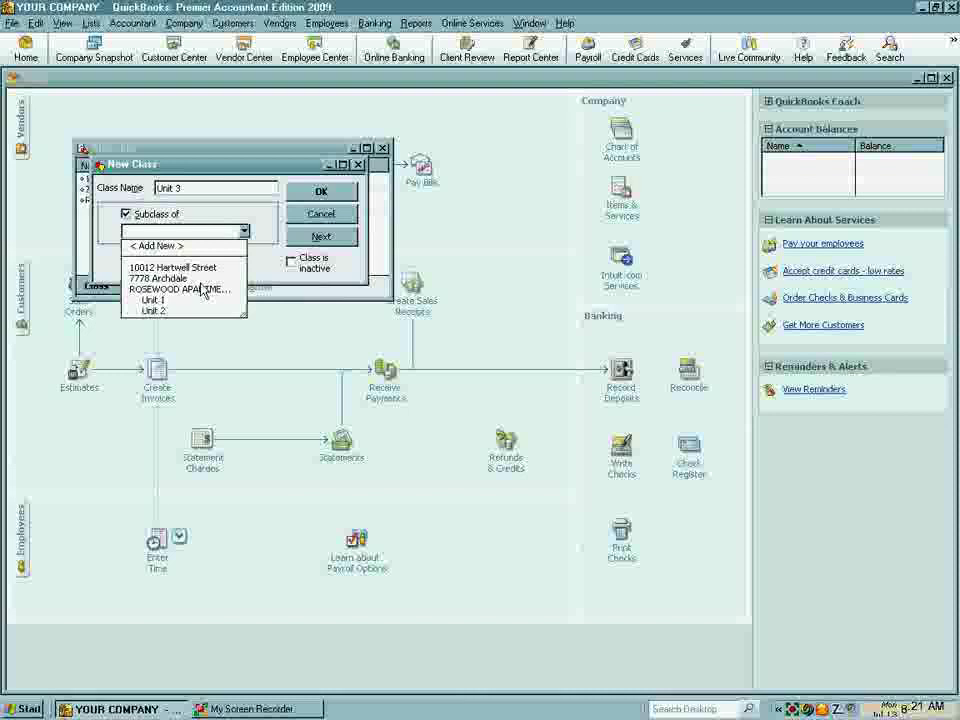
click(204, 287)
click(321, 192)
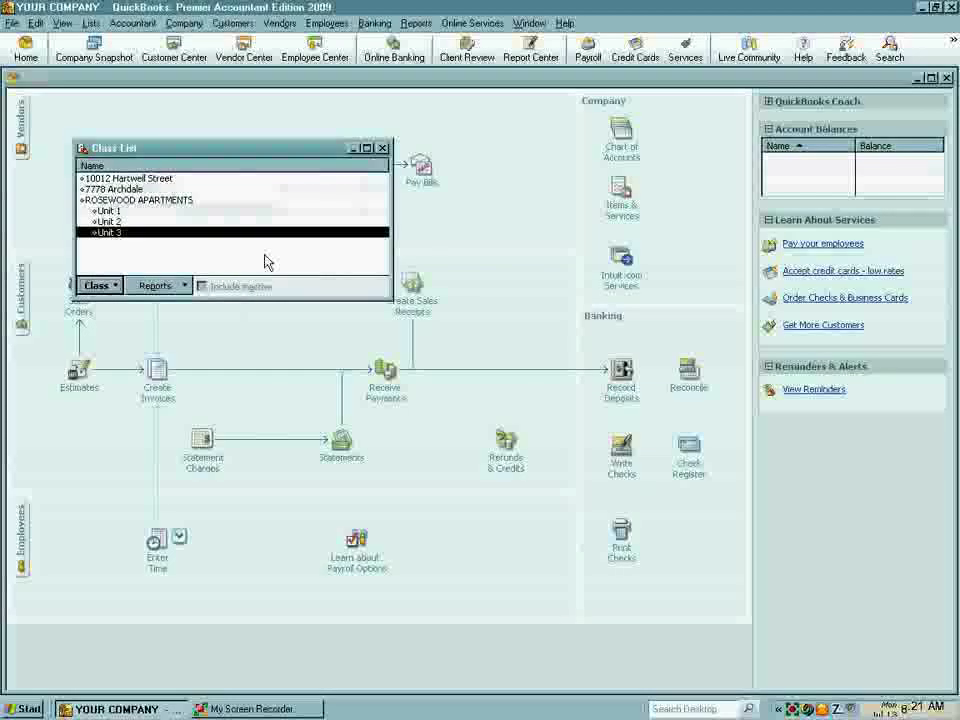
Step: Create Unit 4 as a subclass of ROSEWOOD APARTMENTS
click(117, 287)
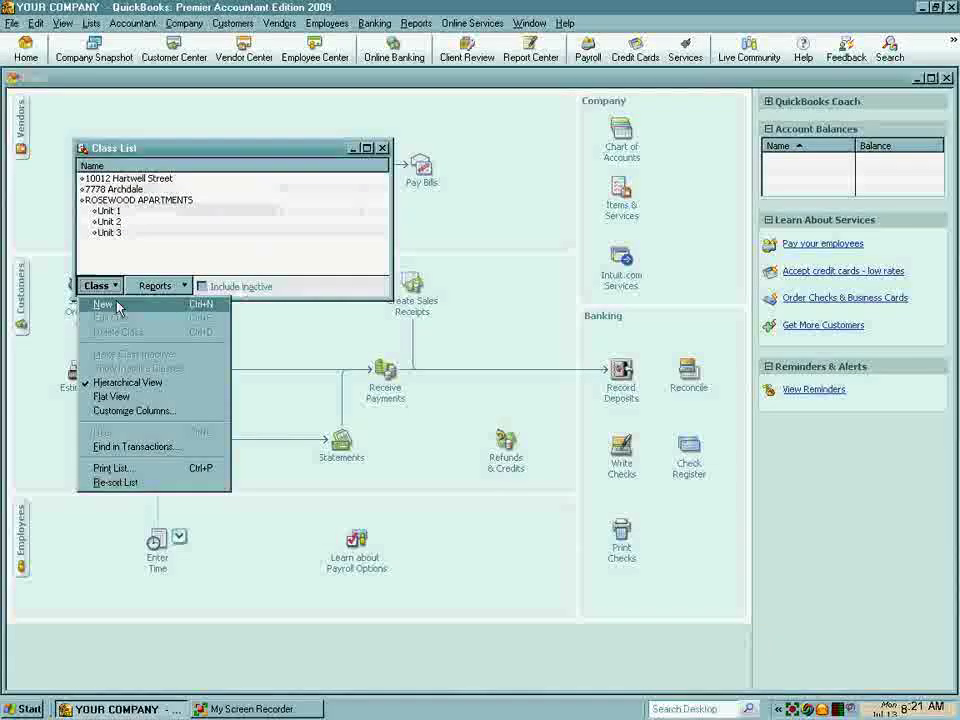
click(120, 311)
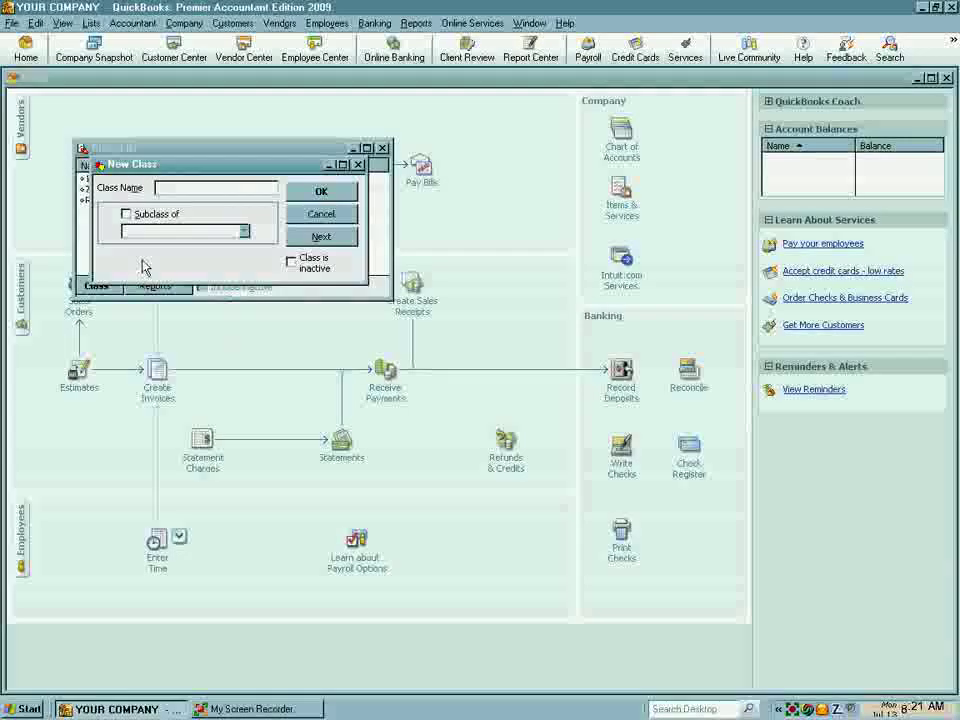
text(Unit 4)
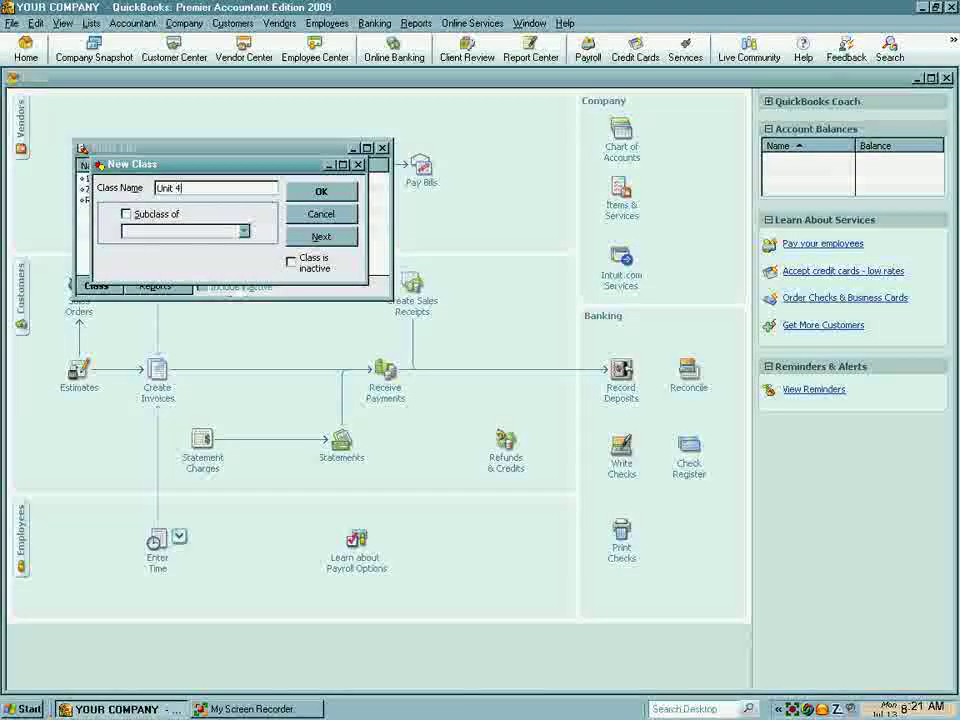
click(126, 214)
click(243, 231)
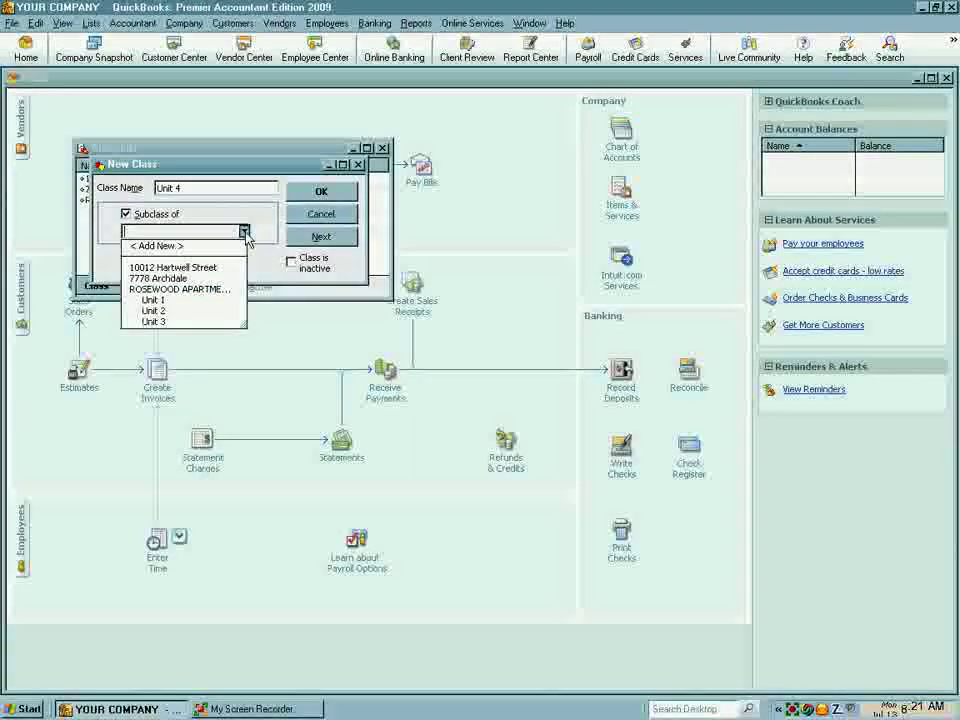
click(161, 293)
click(322, 192)
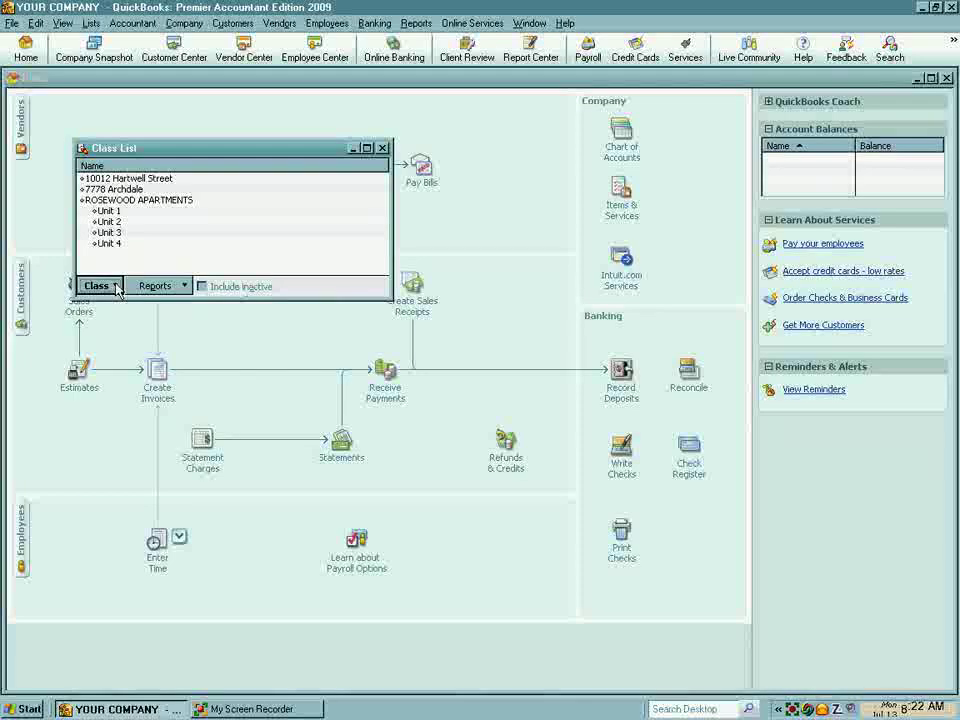
Step: Create a top-level class named WISCONSIN STREET APTS
click(116, 289)
click(118, 305)
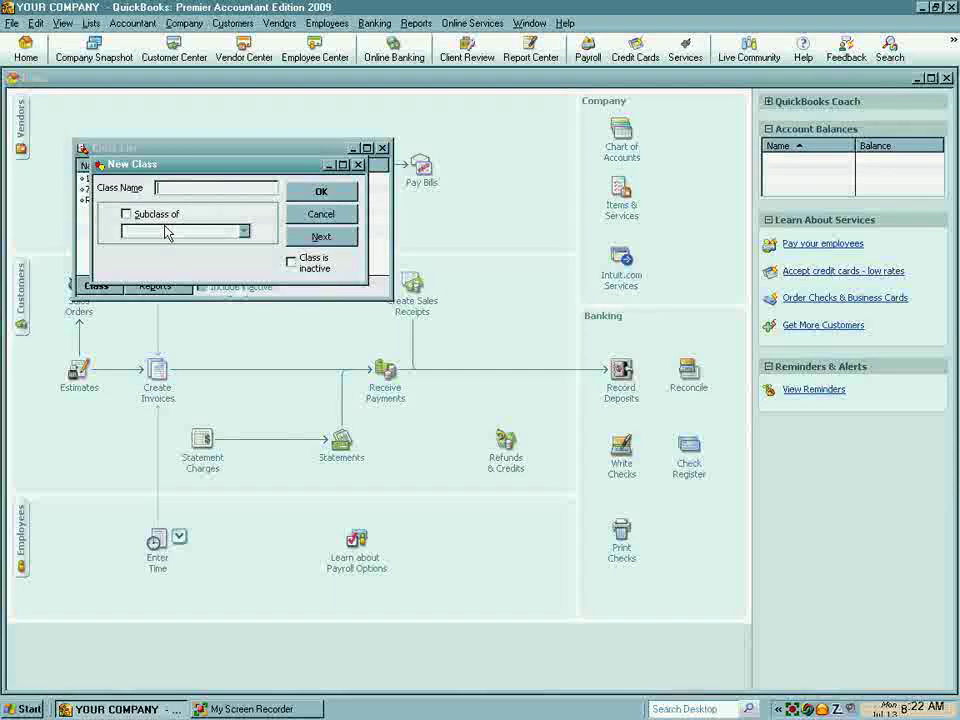
text(WISCONSIN)
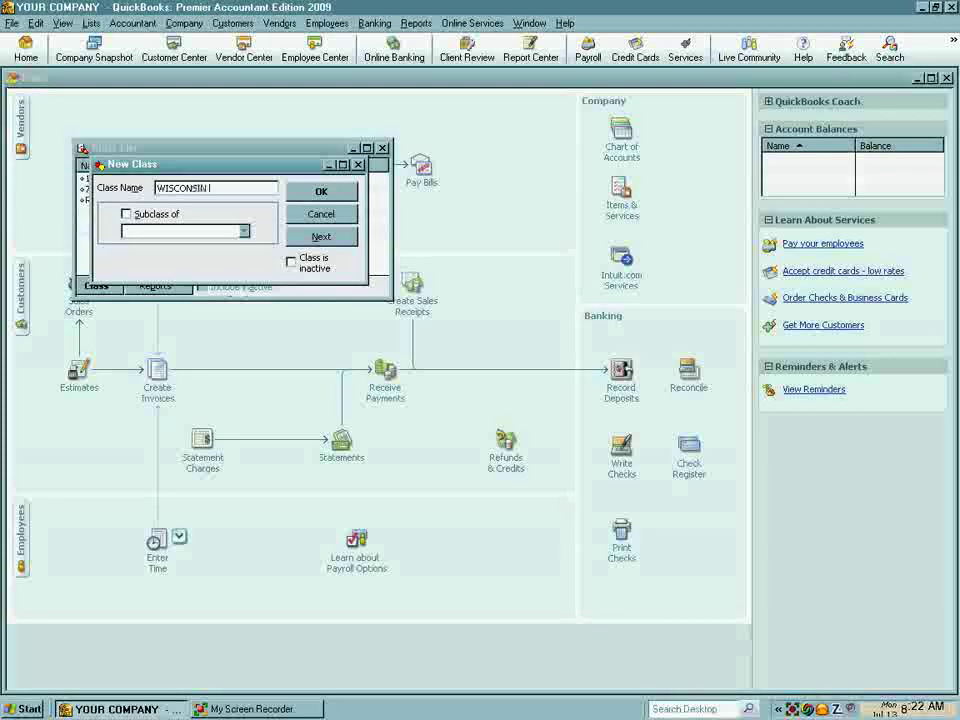
text(EET )
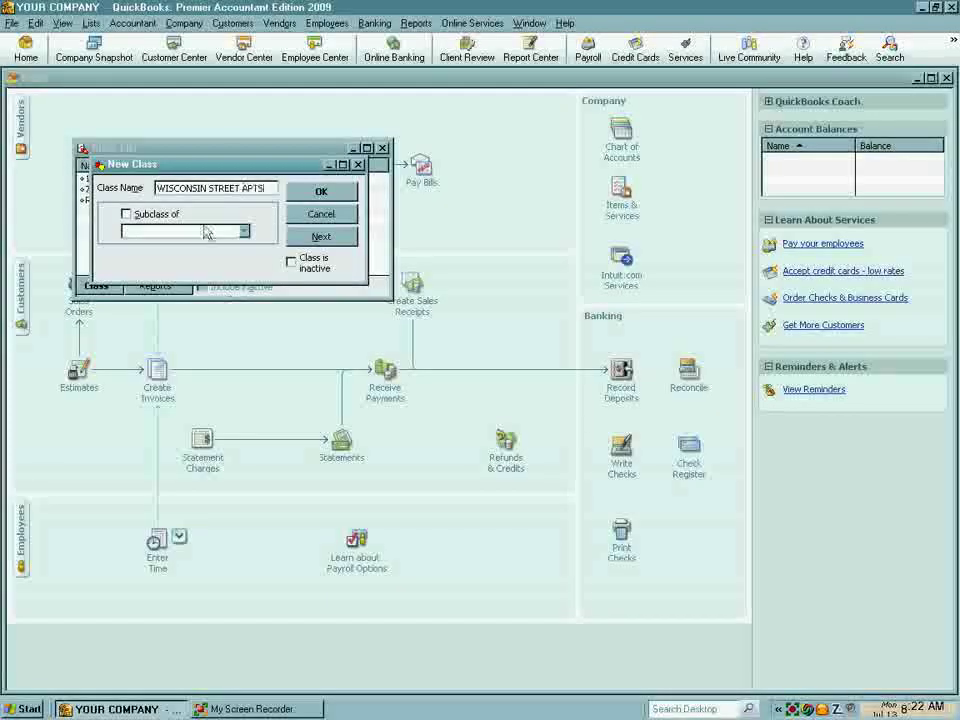
text(APTS)
click(321, 191)
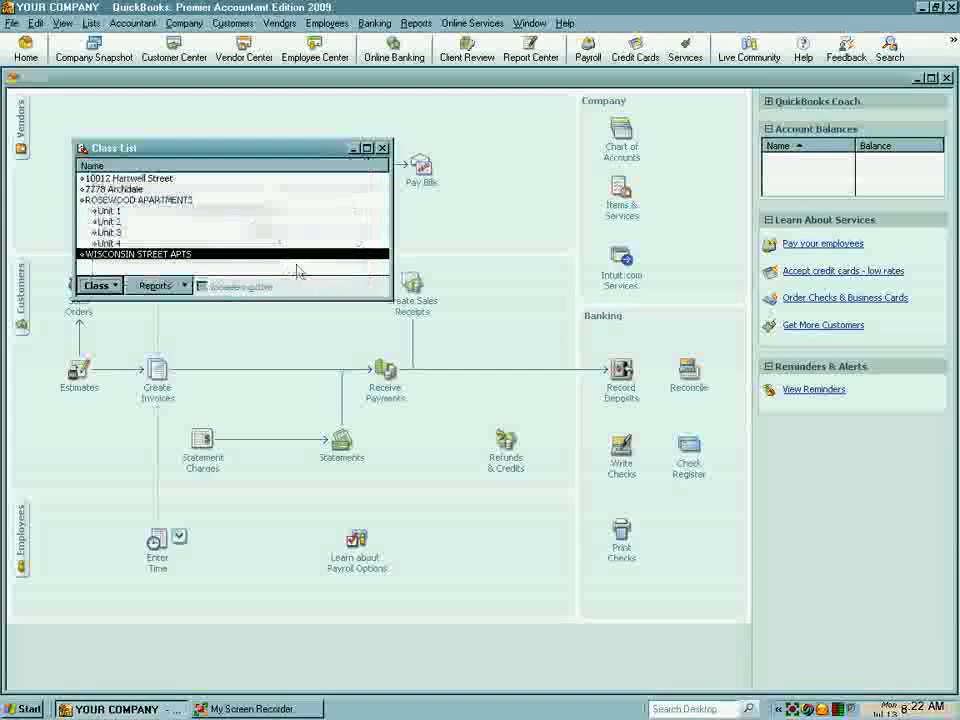
Step: Create Apt A as a subclass of WISCONSIN STREET APTS
click(96, 285)
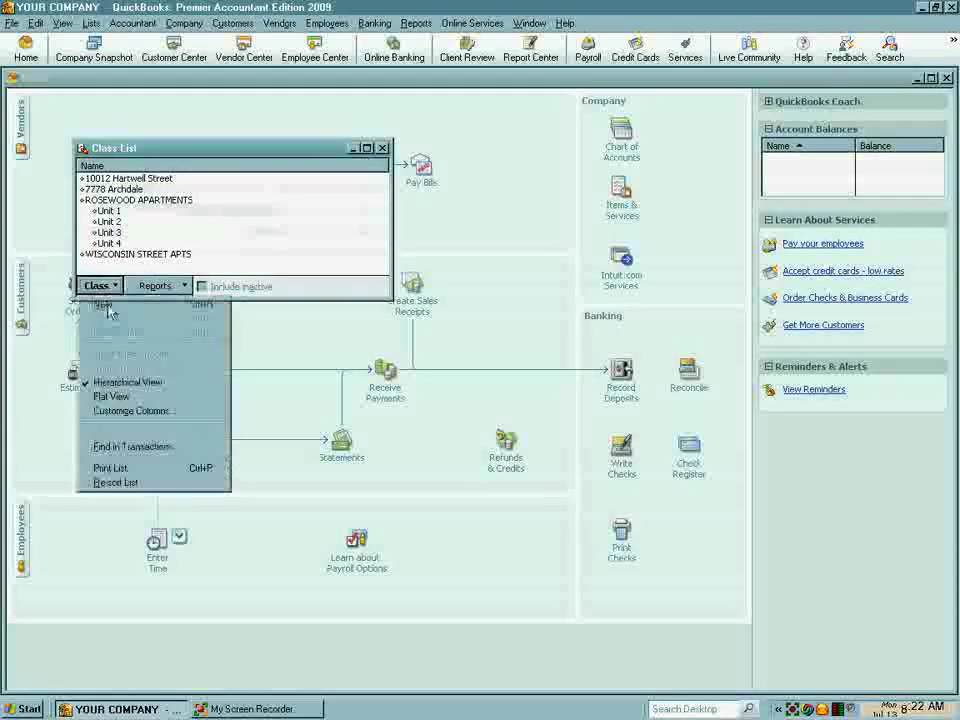
click(104, 305)
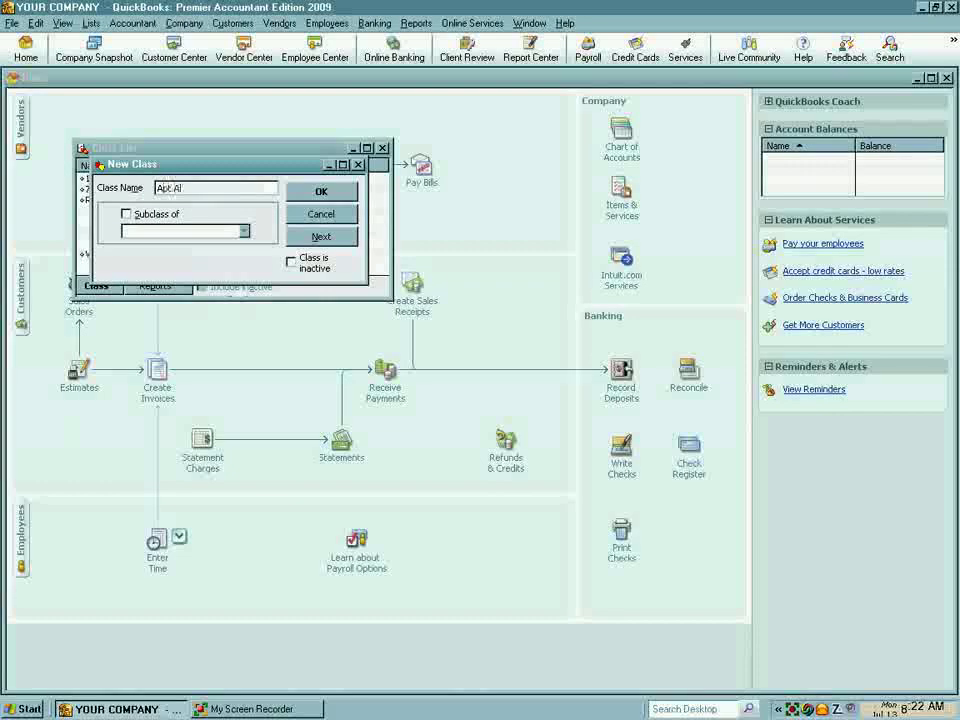
text(Apt A)
click(126, 214)
click(243, 231)
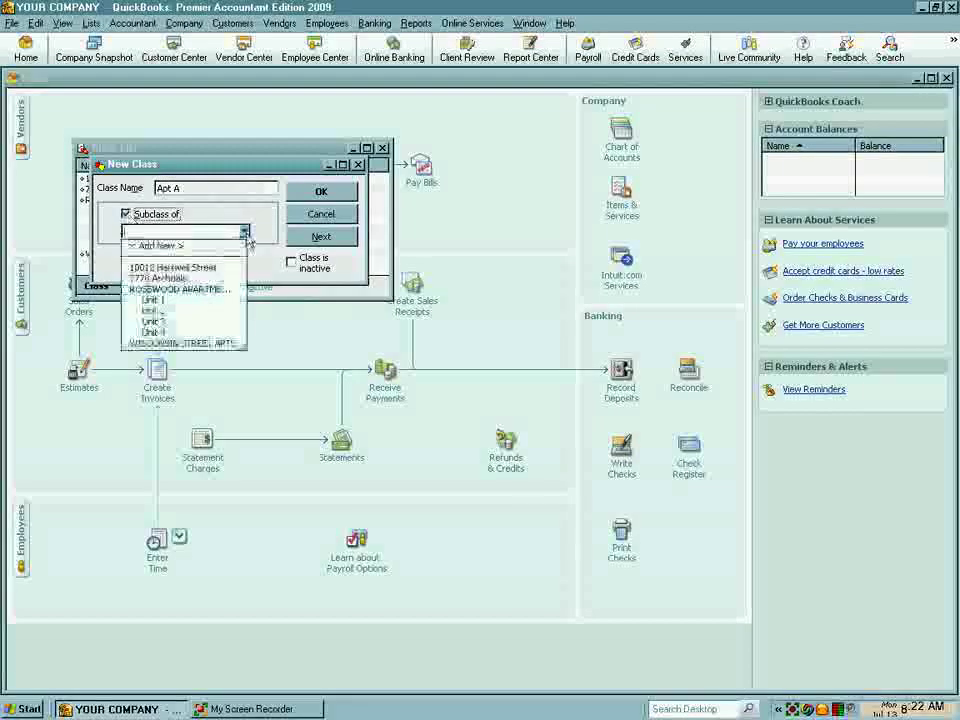
click(190, 343)
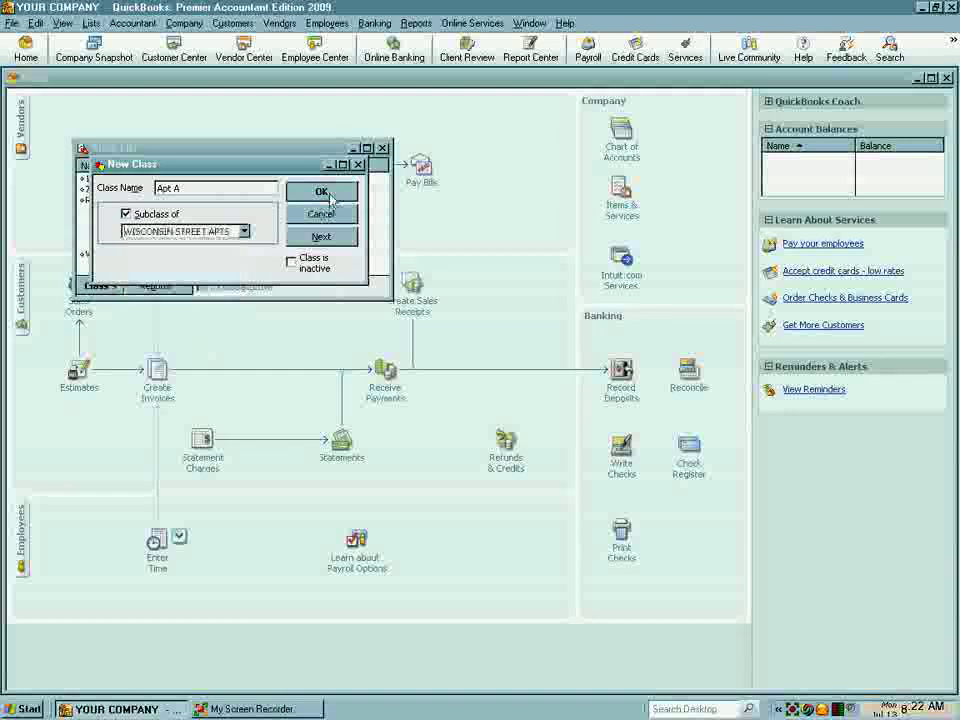
click(330, 195)
Step: Create Apt B as a subclass of WISCONSIN STREET APTS
click(238, 234)
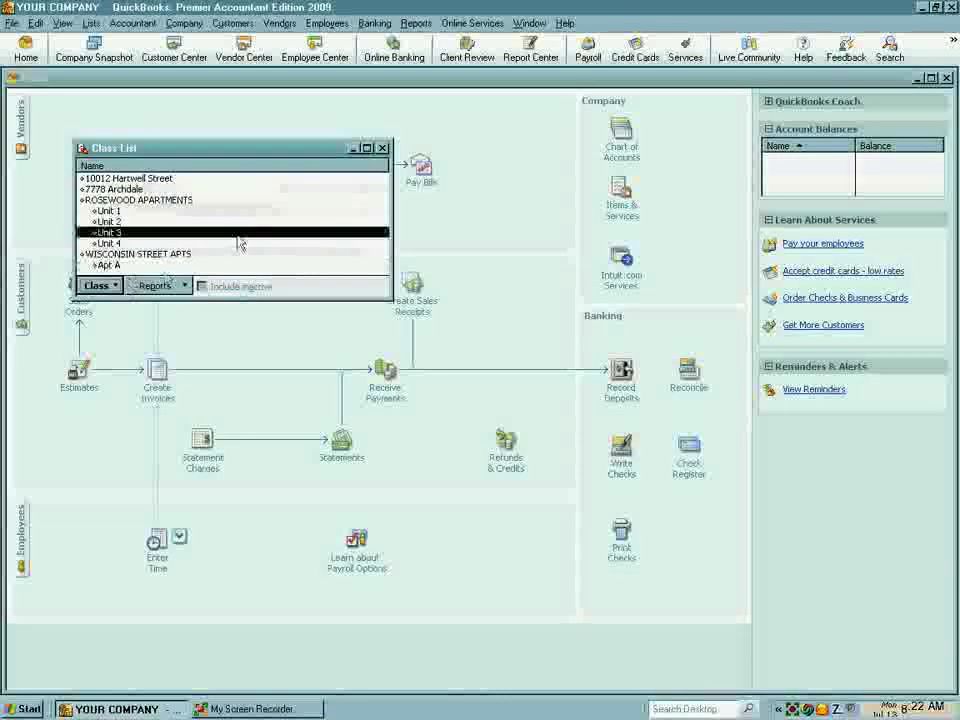
click(97, 286)
click(112, 305)
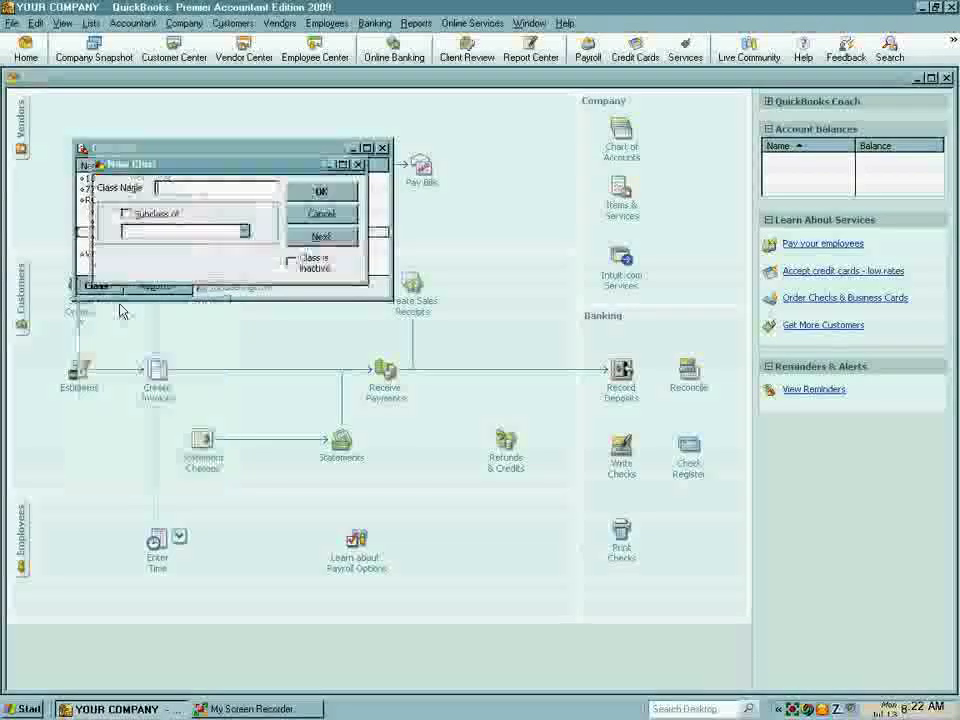
text(Apt )
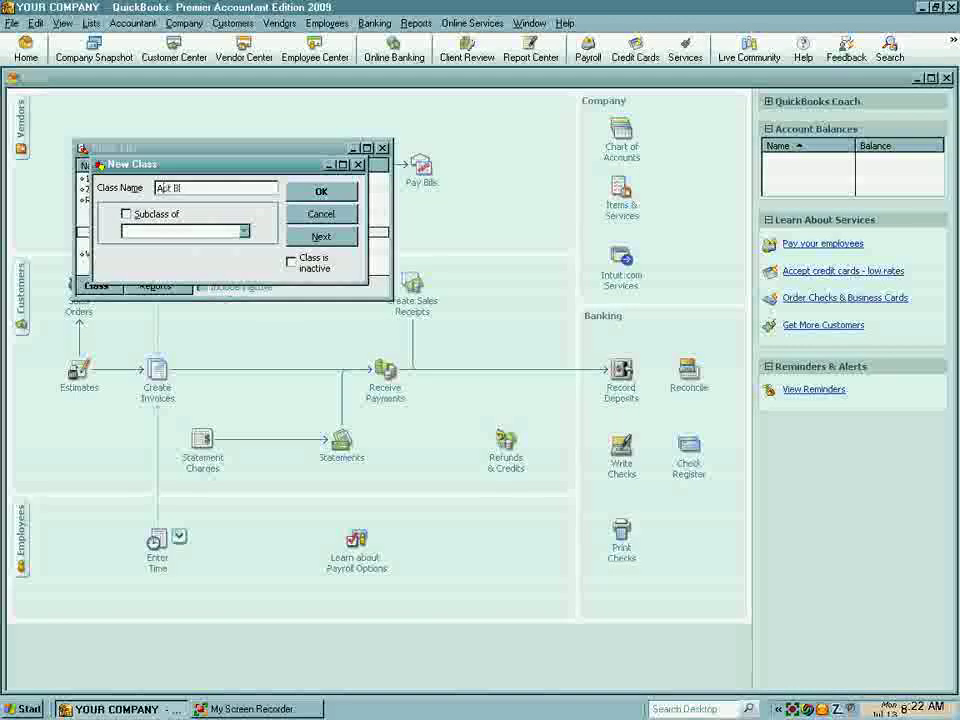
text(B)
click(126, 214)
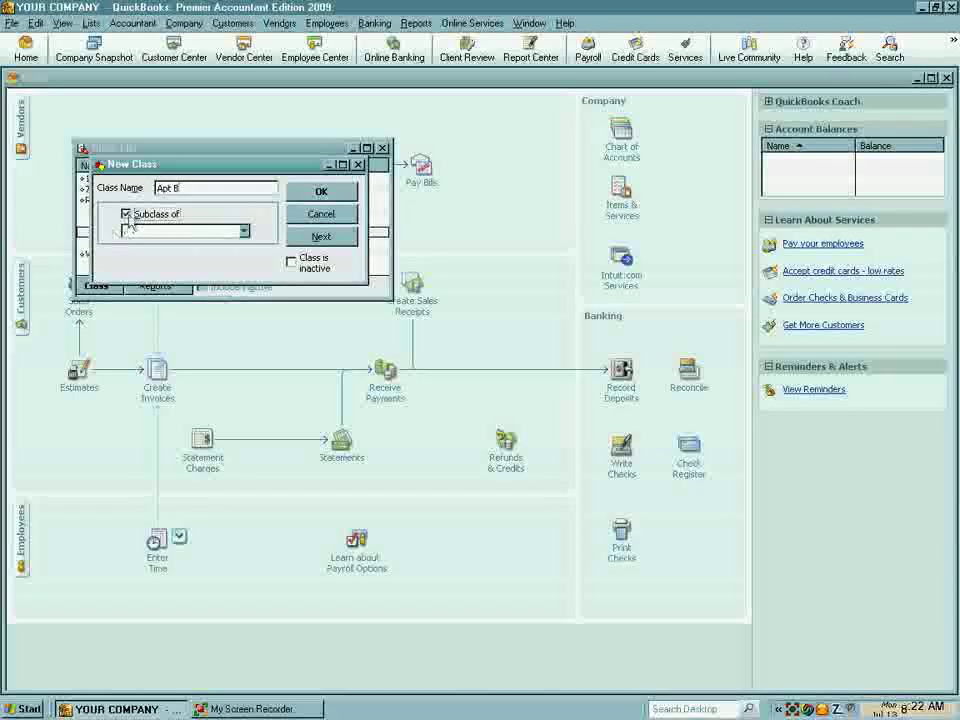
click(243, 232)
click(189, 345)
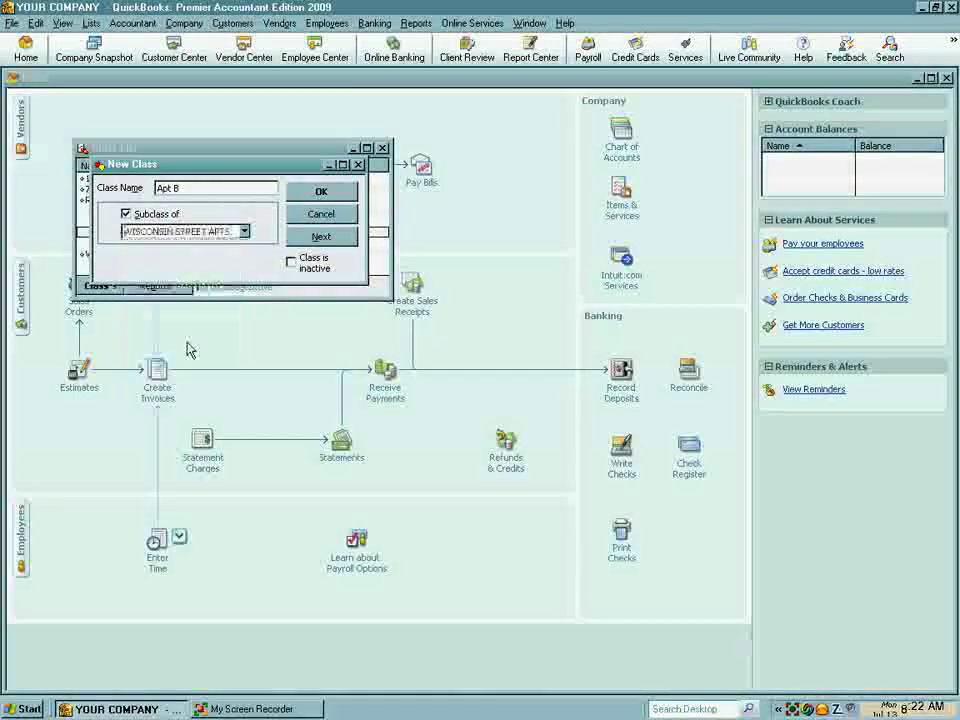
click(339, 193)
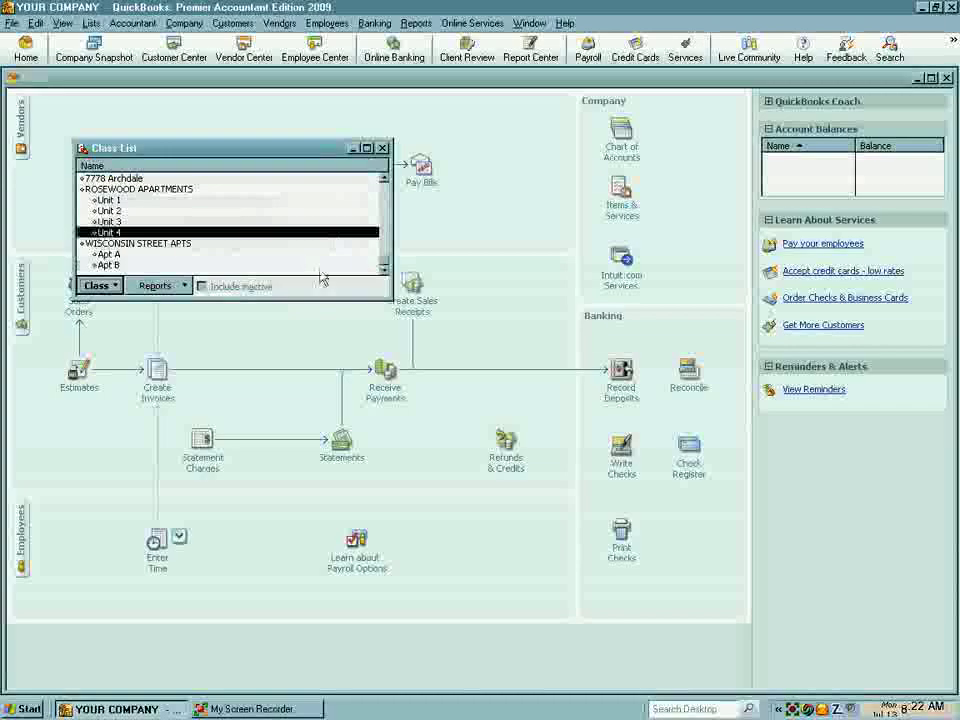
click(305, 222)
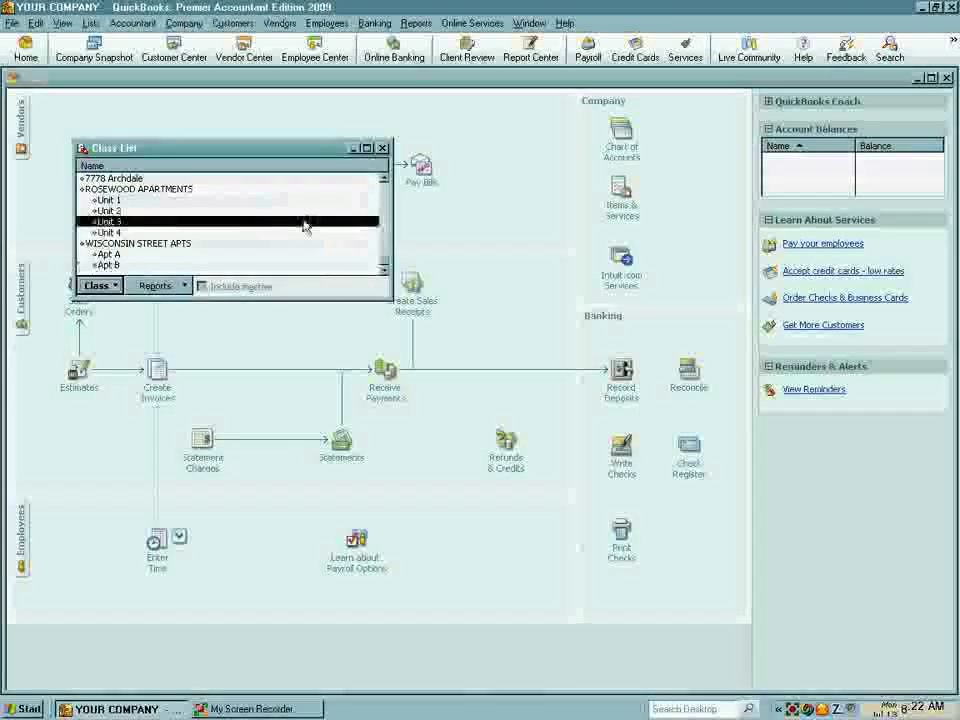
click(258, 179)
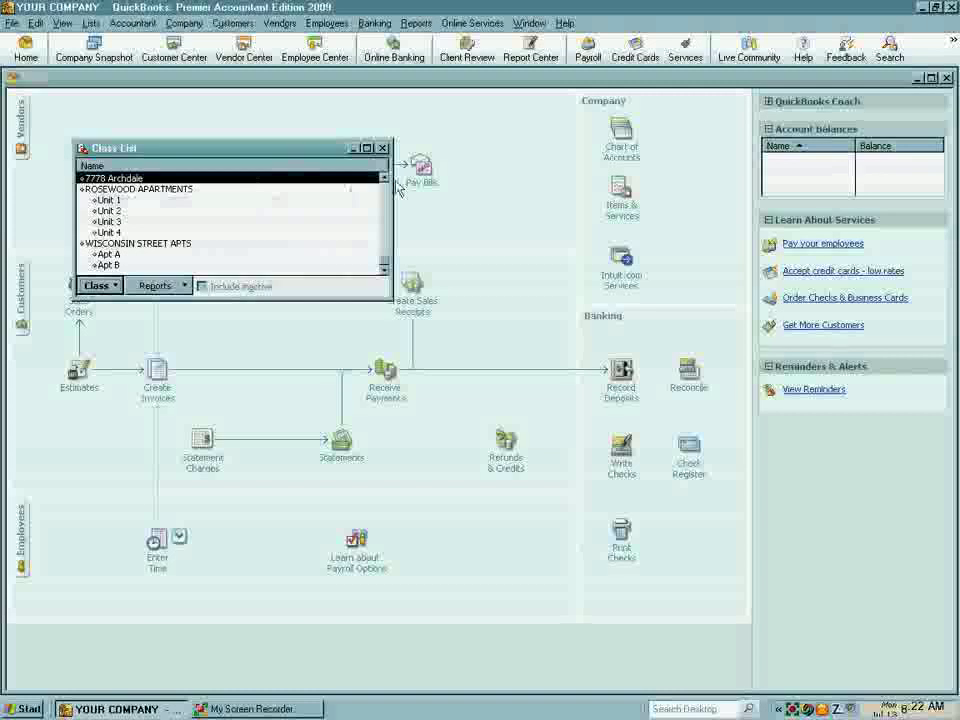
scroll(398, 188, up, 1)
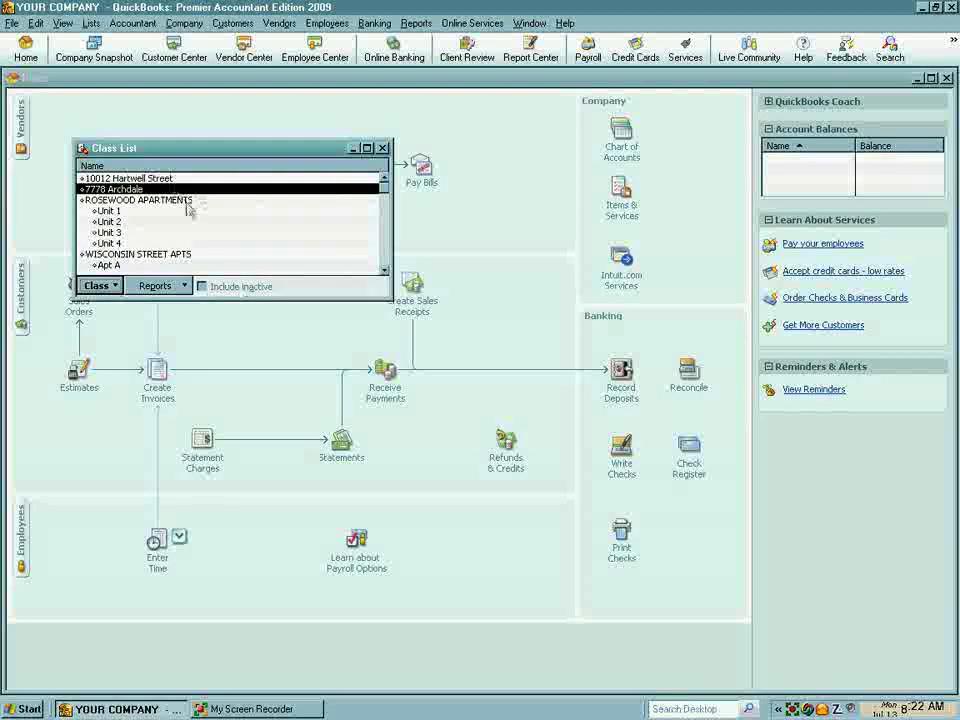
key(Down)
key(Down)
key(Down)
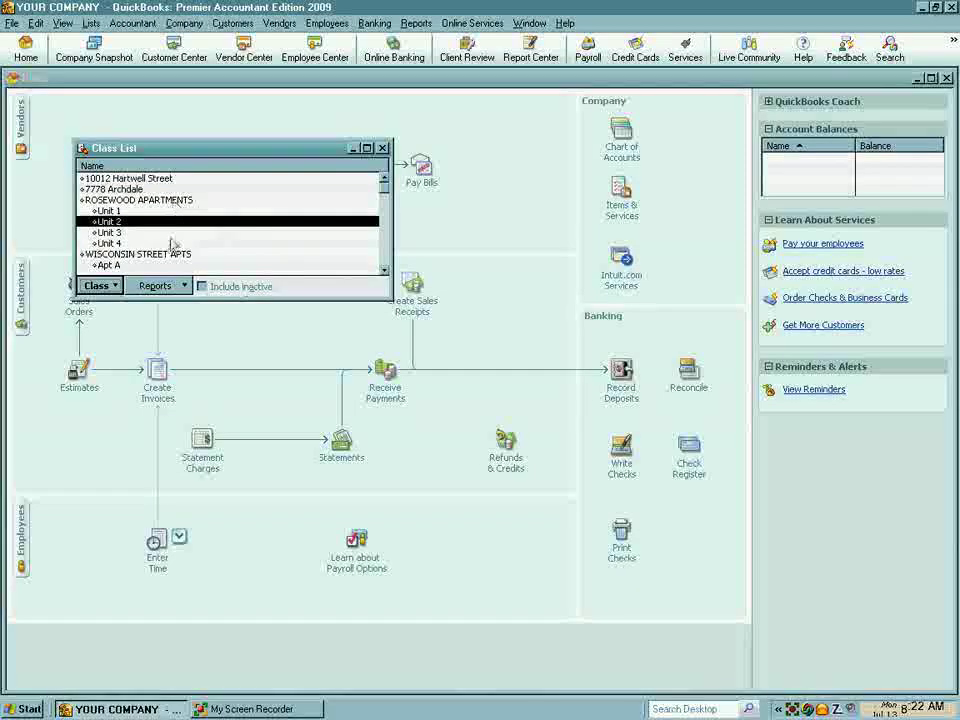
click(252, 266)
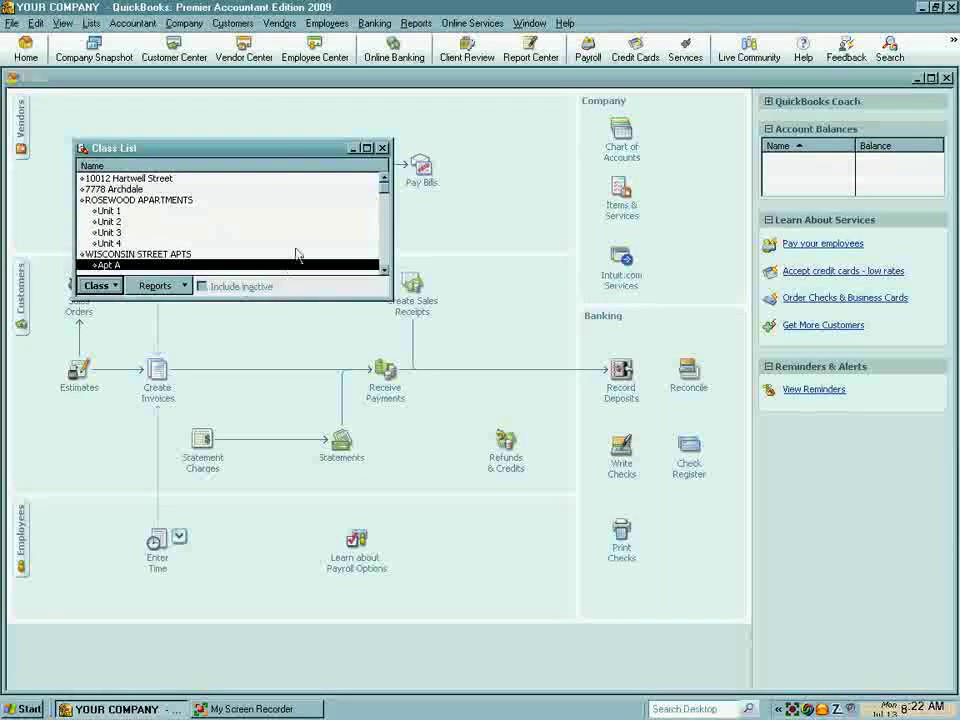